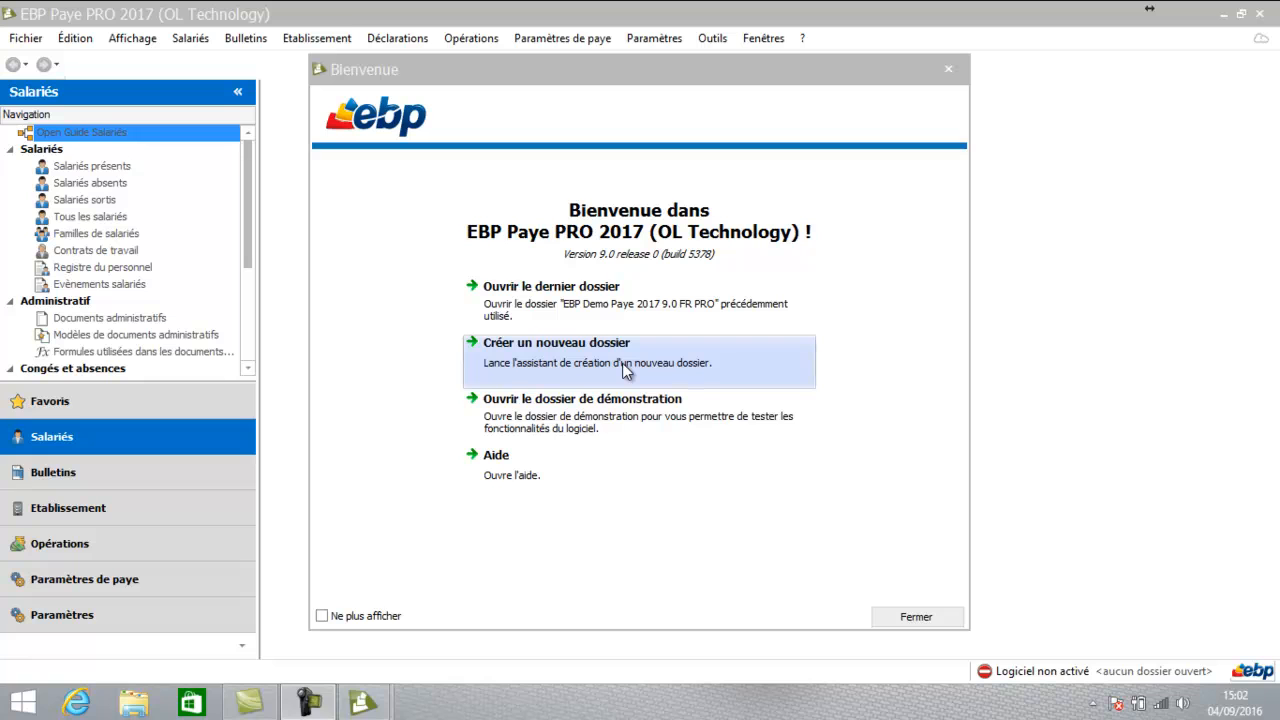
Start a new folder, keep Poste client + serveur, and name it 'FORMATION EBP PAYE 2017'
click(622, 363)
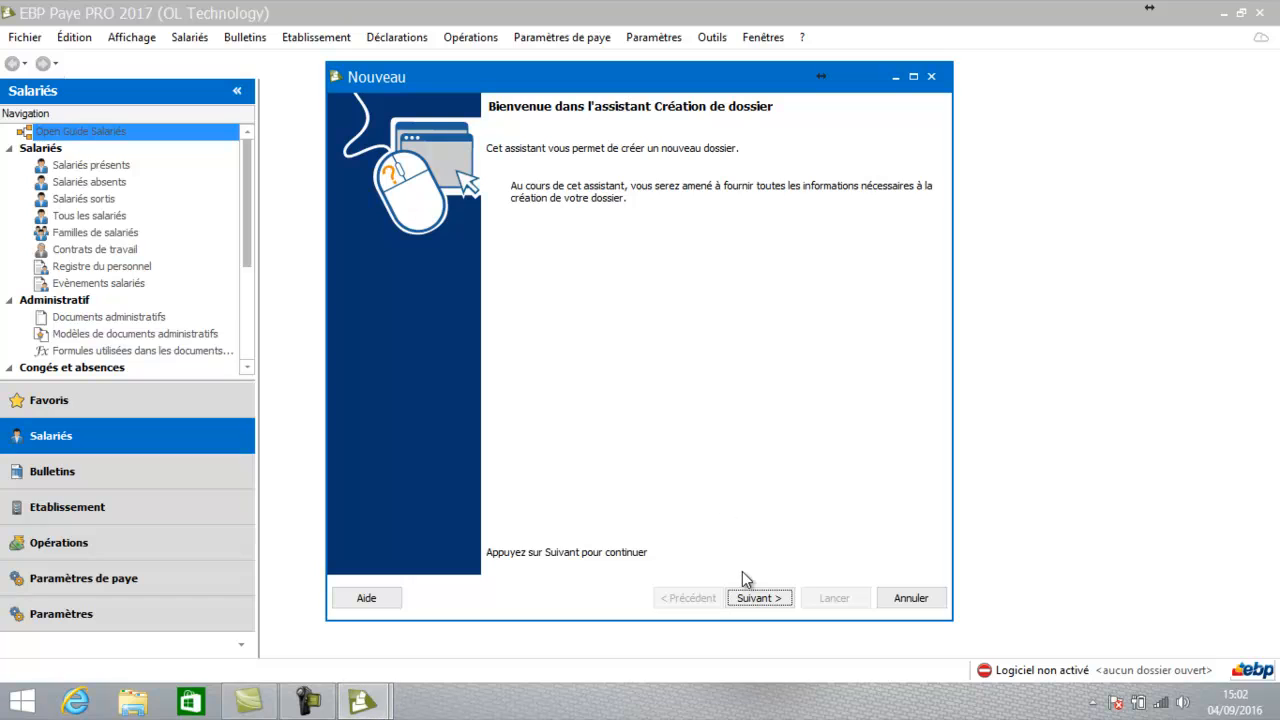
click(755, 598)
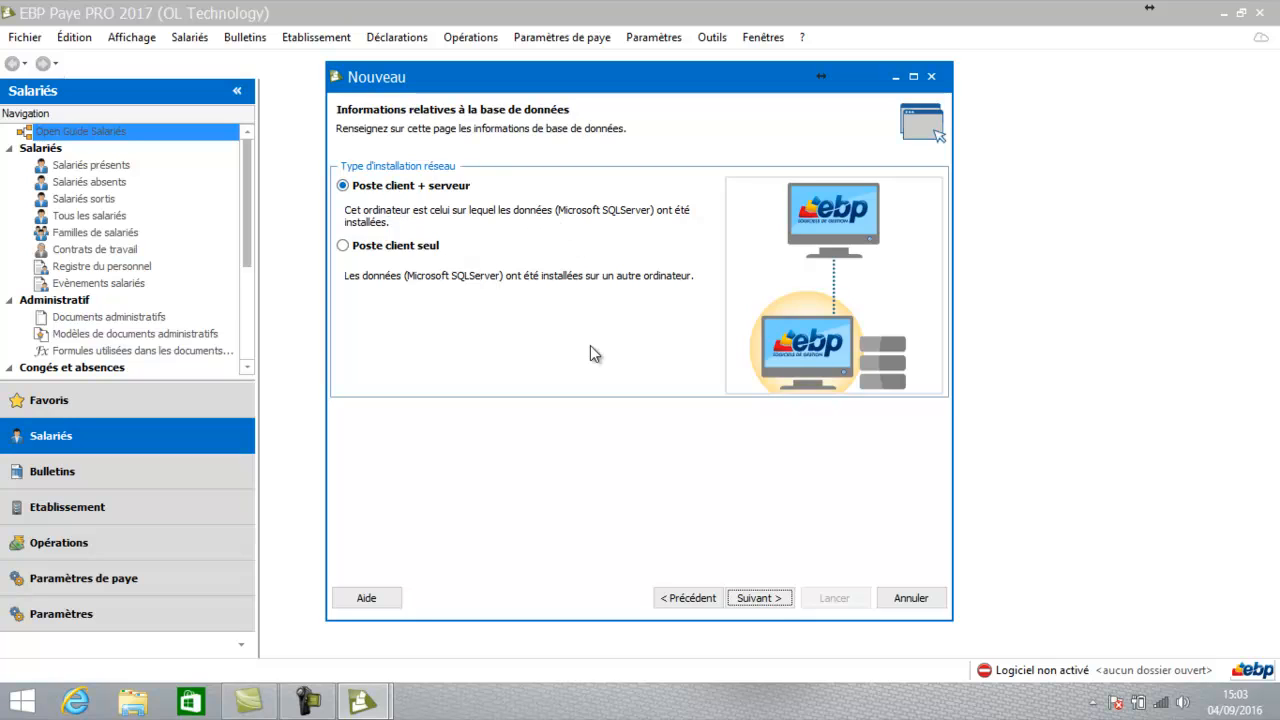
click(755, 598)
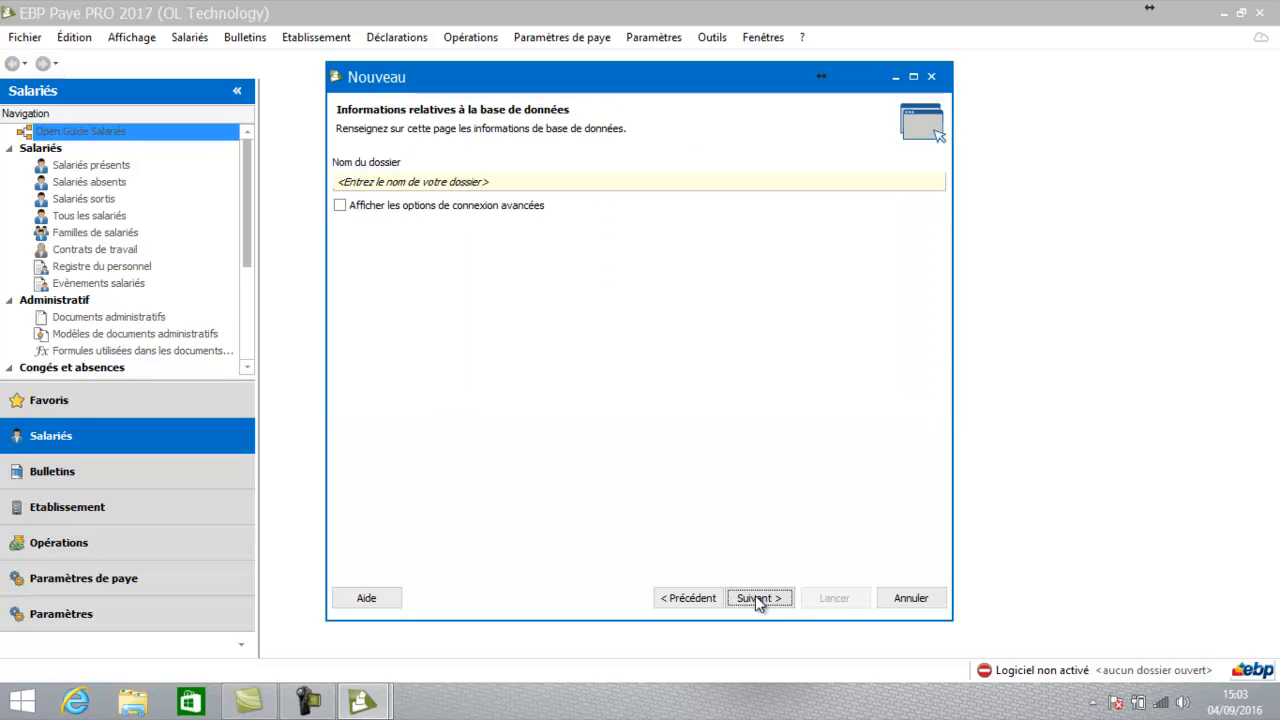
click(482, 178)
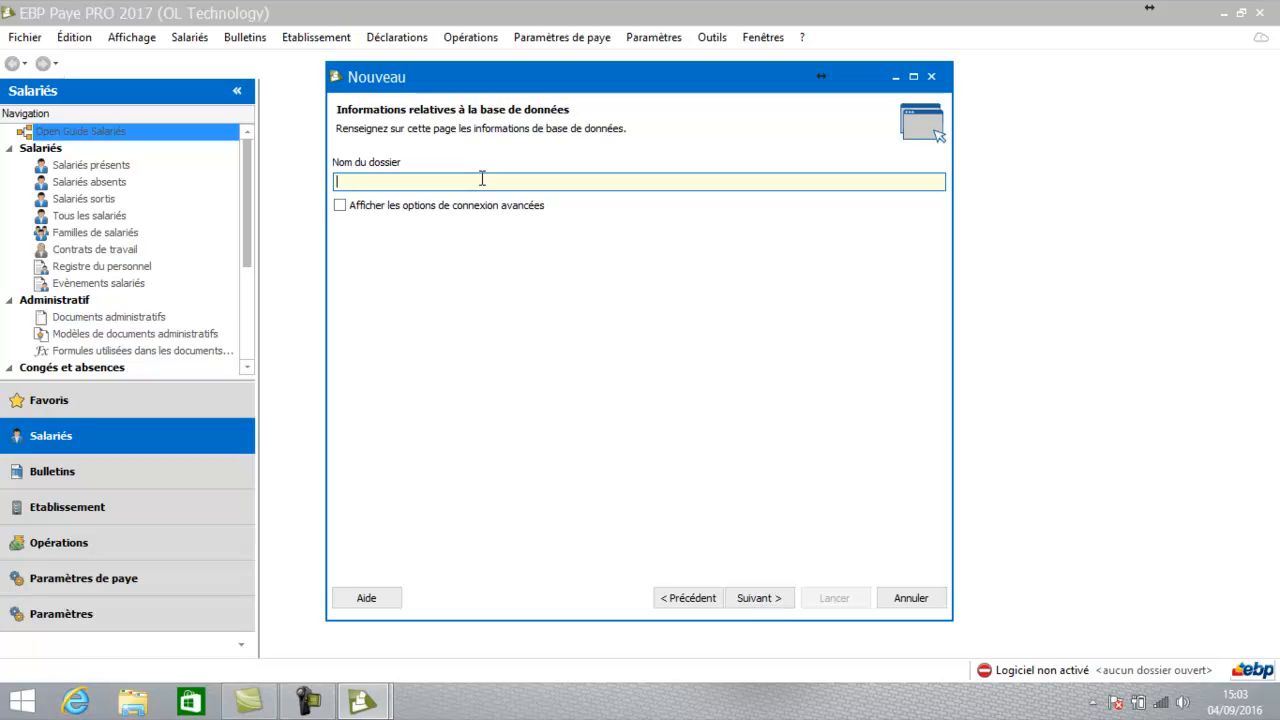
text(FORMATION EBP PAYE 2017)
On the company information page, set the legal form to SARL
click(753, 598)
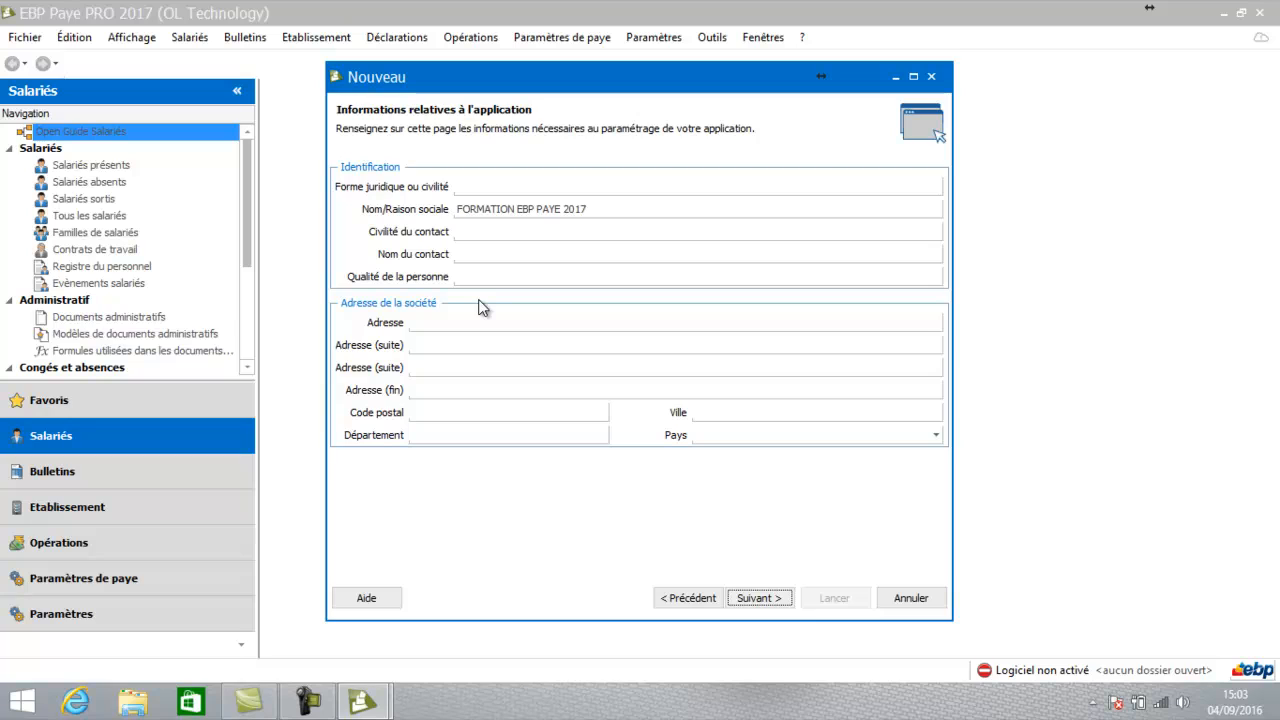
click(492, 186)
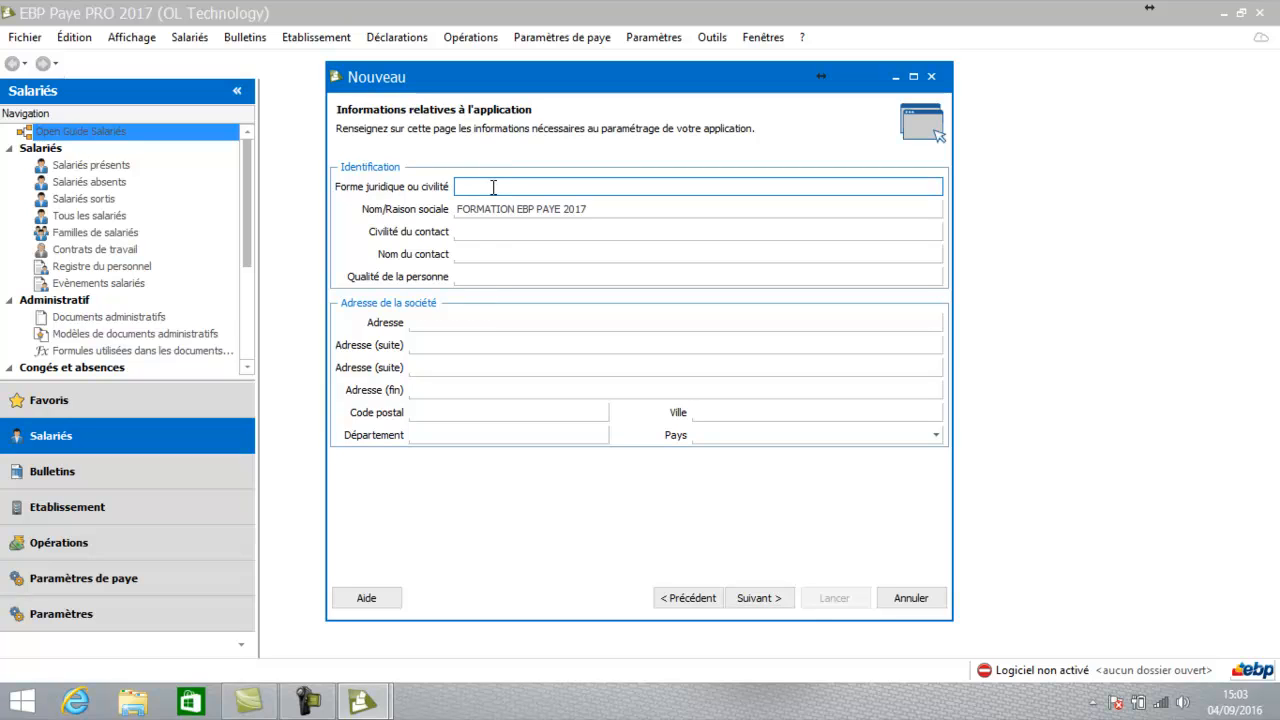
text(SARL)
key(Tab)
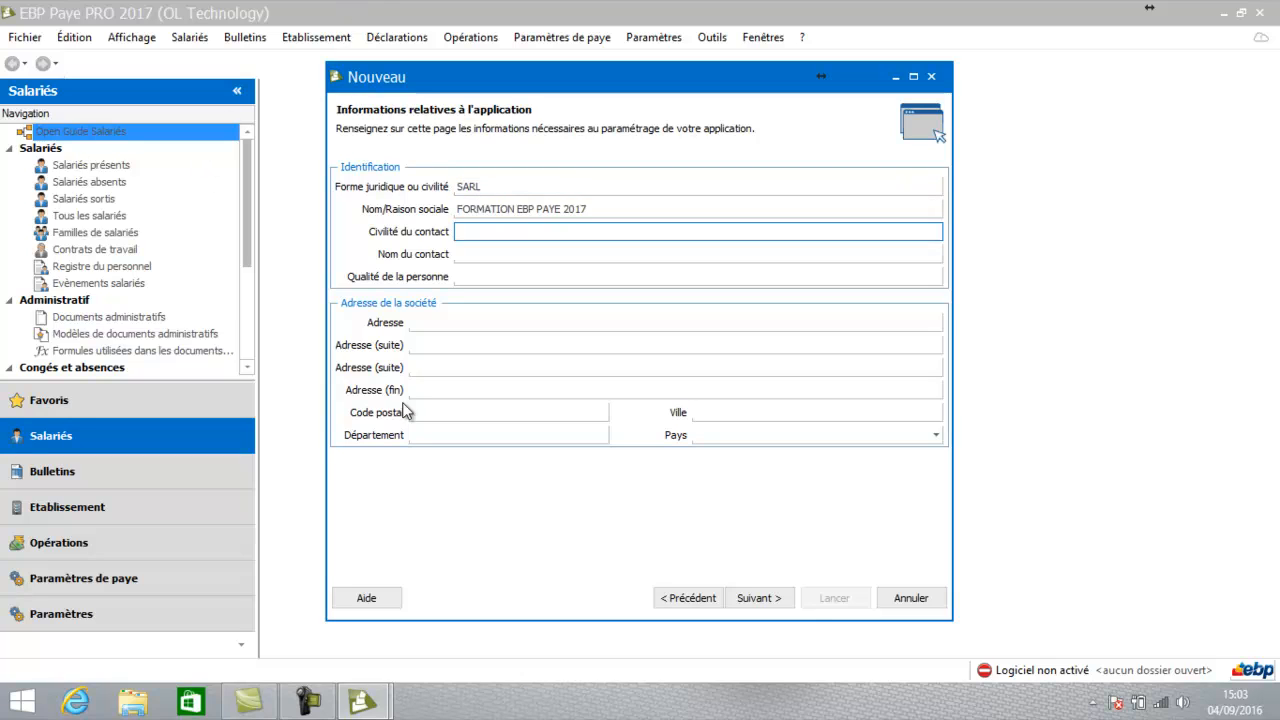
Enter the company address 41 RUE LEDORMEUR, 44100 NANTES, and continue
click(475, 327)
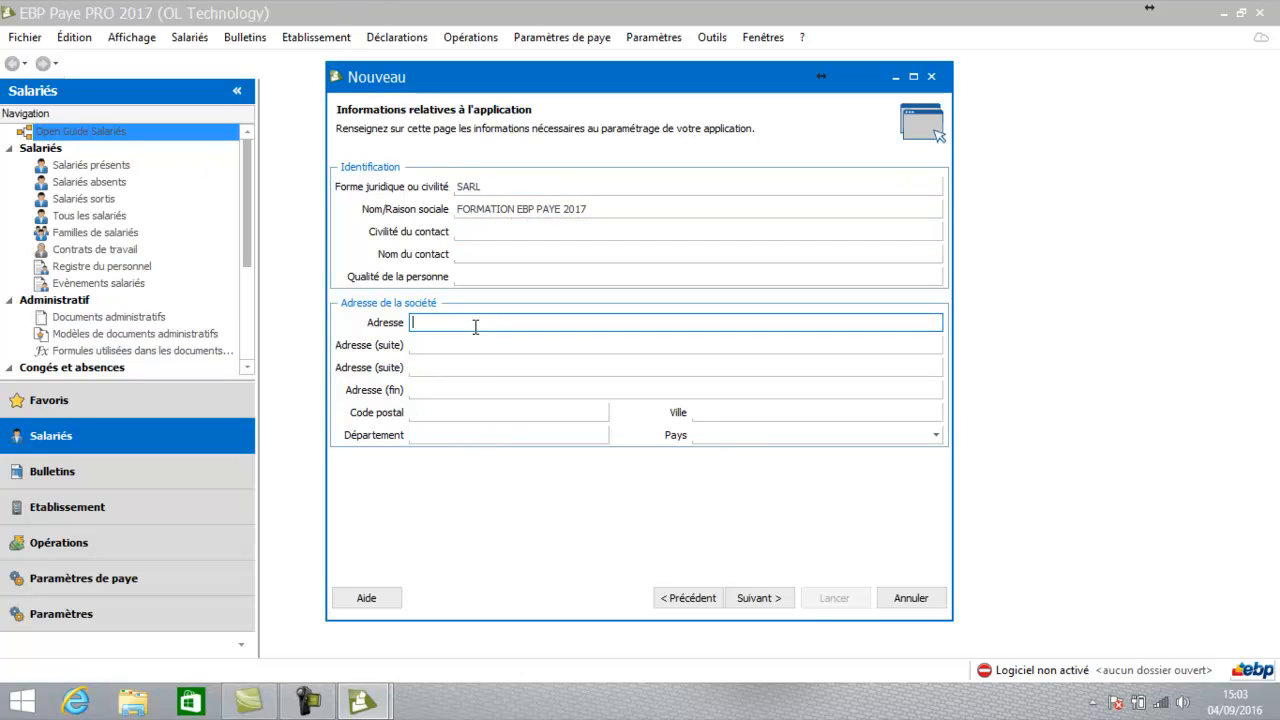
text(41 RUE LEDORMEUR)
click(388, 362)
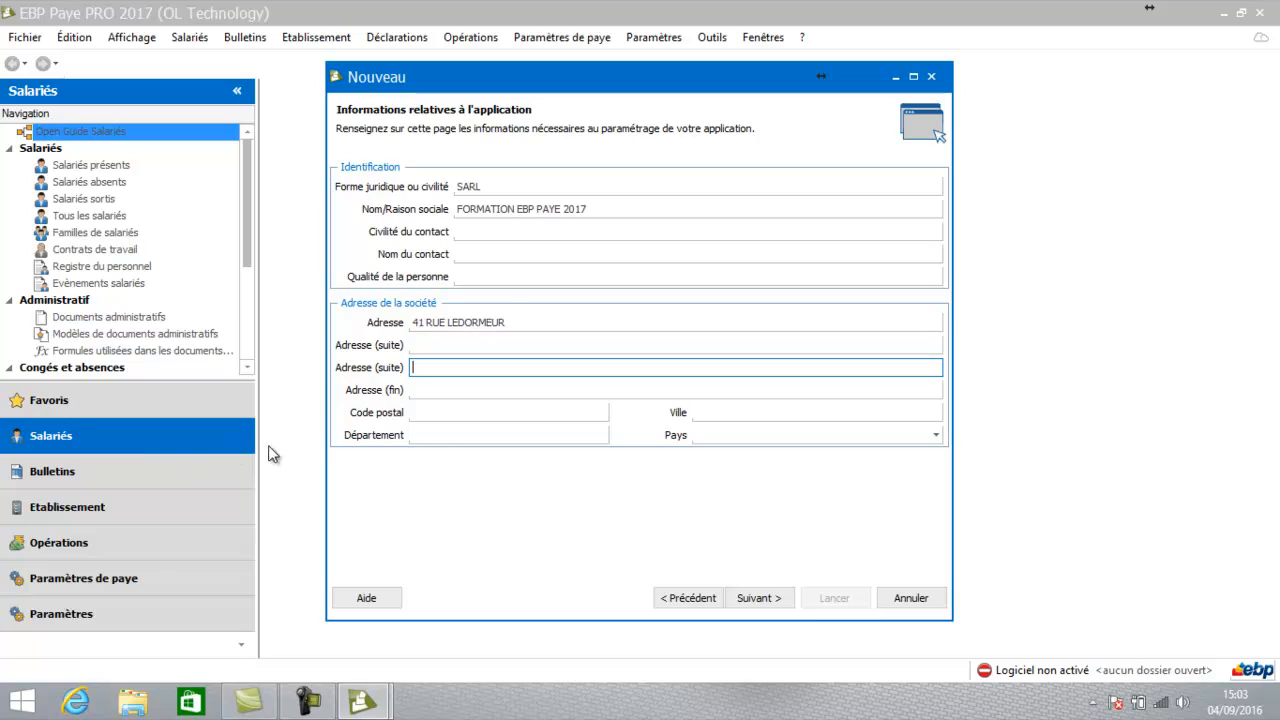
click(447, 412)
text(44100)
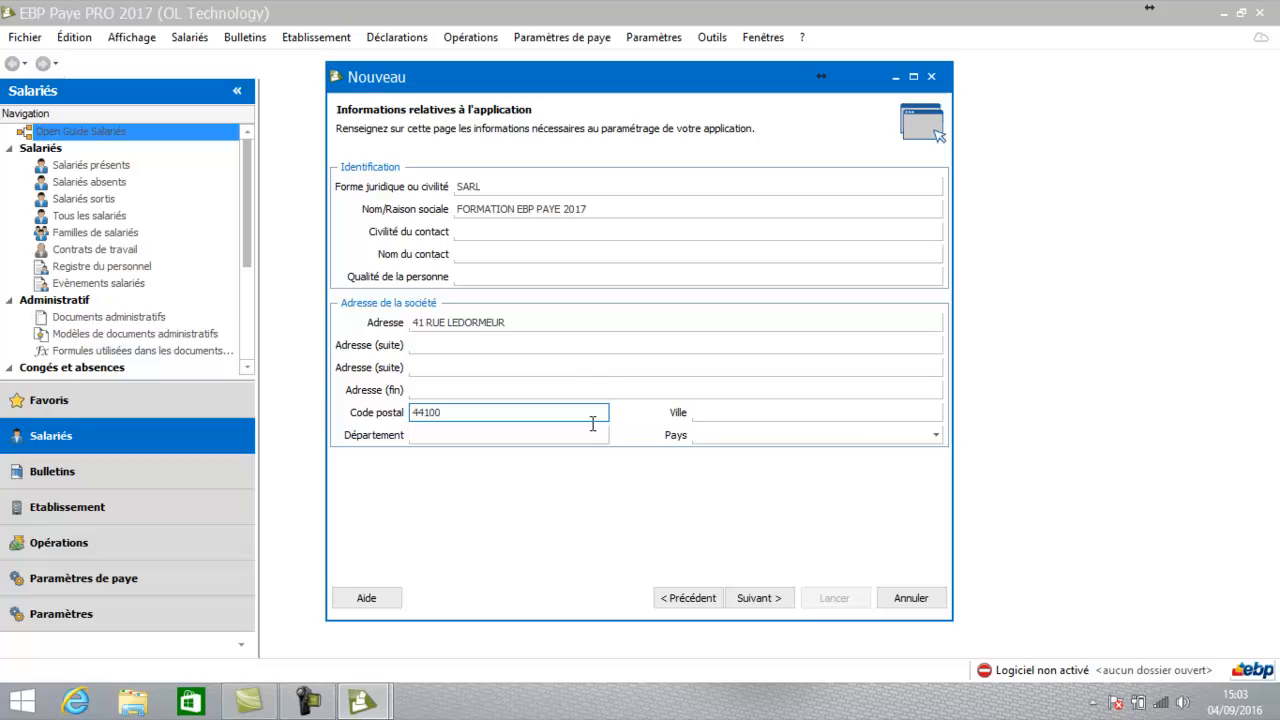
click(820, 413)
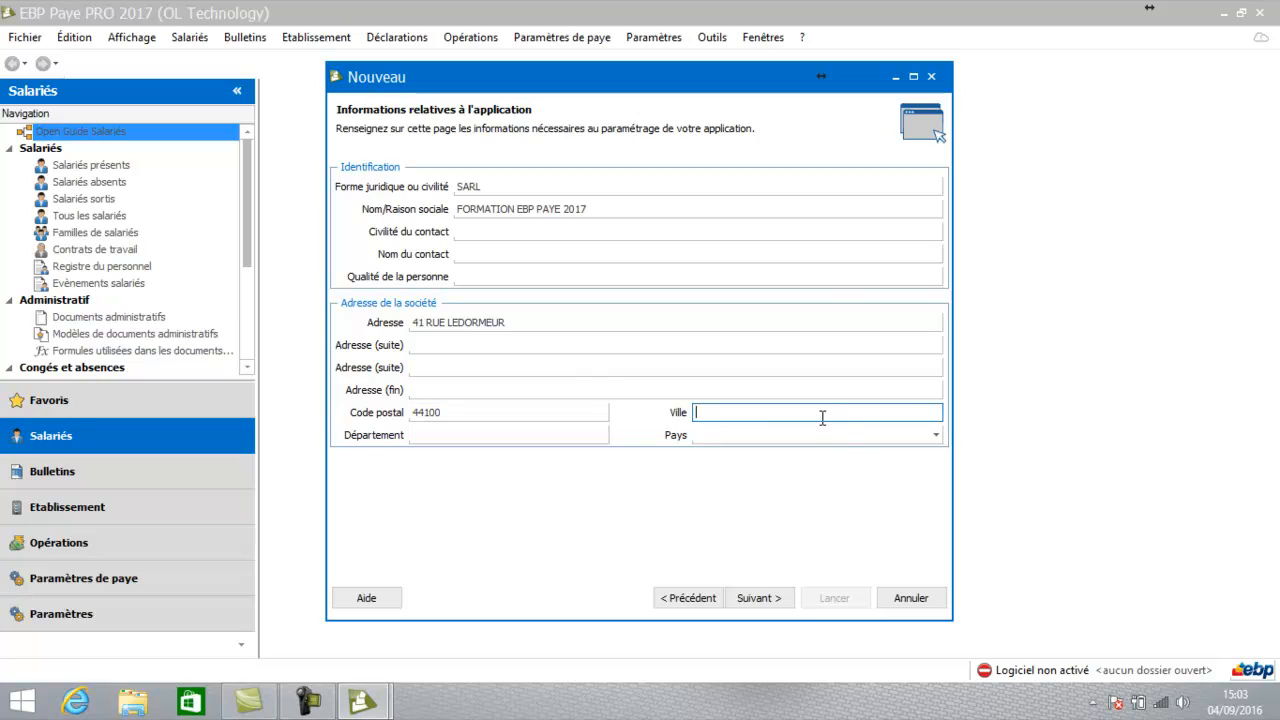
text(NANTES)
key(Tab)
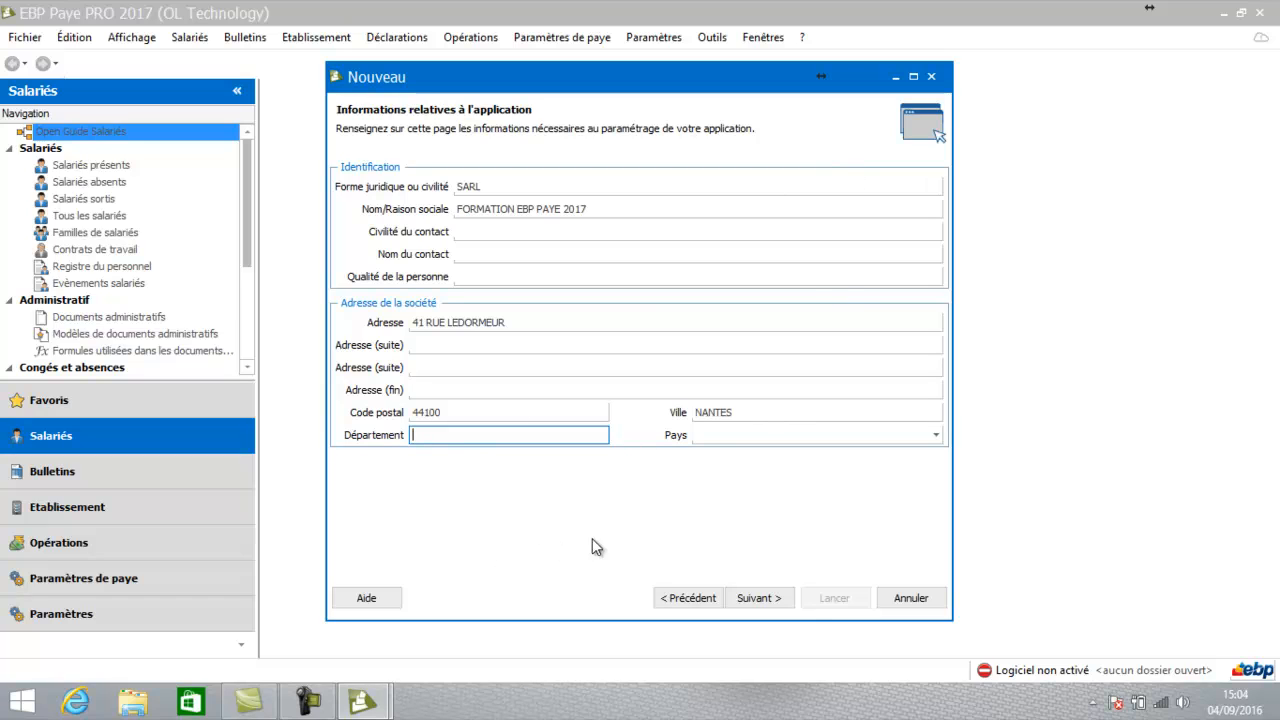
click(760, 598)
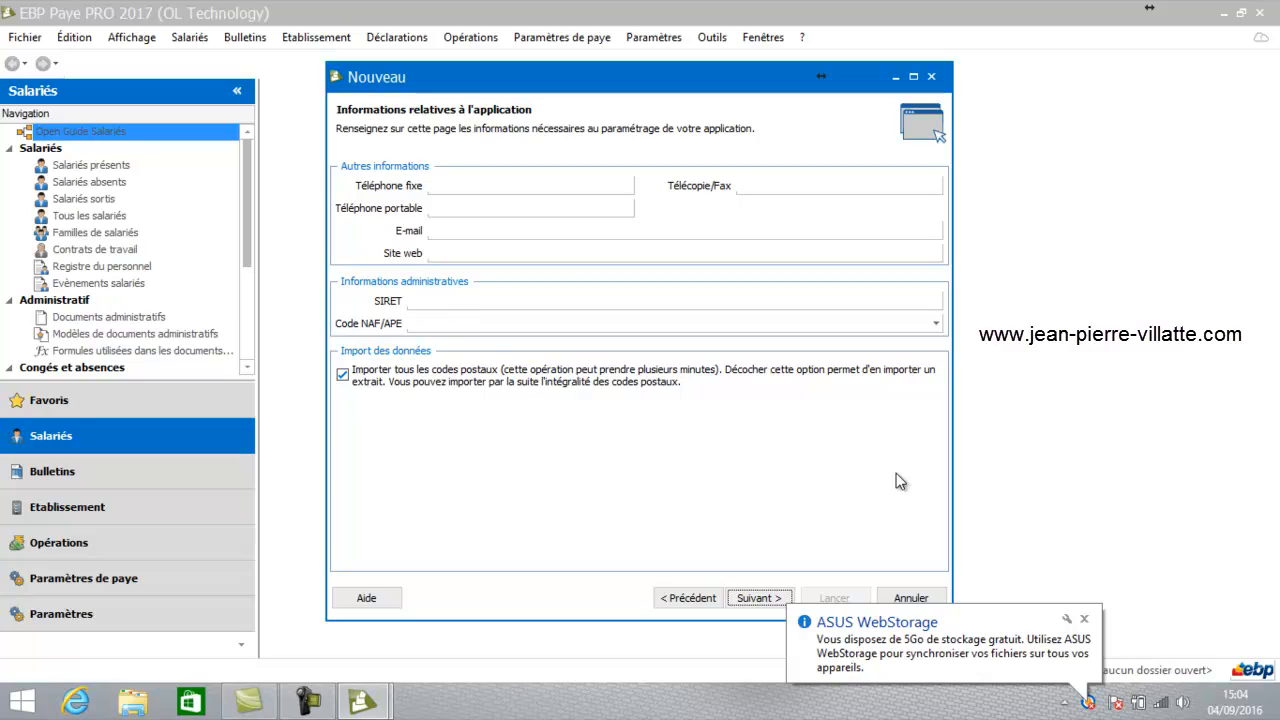
Dismiss the cloud storage balloon, untick Importer tous les codes postaux, and continue
click(1085, 622)
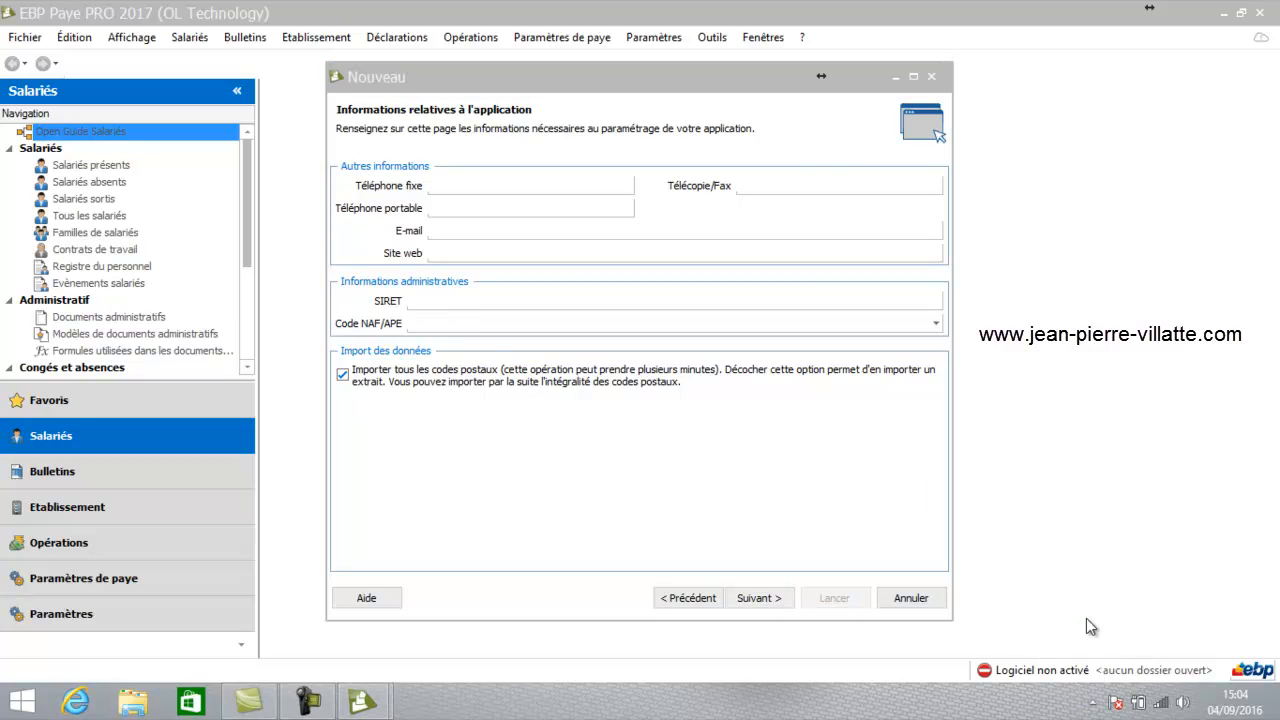
click(354, 379)
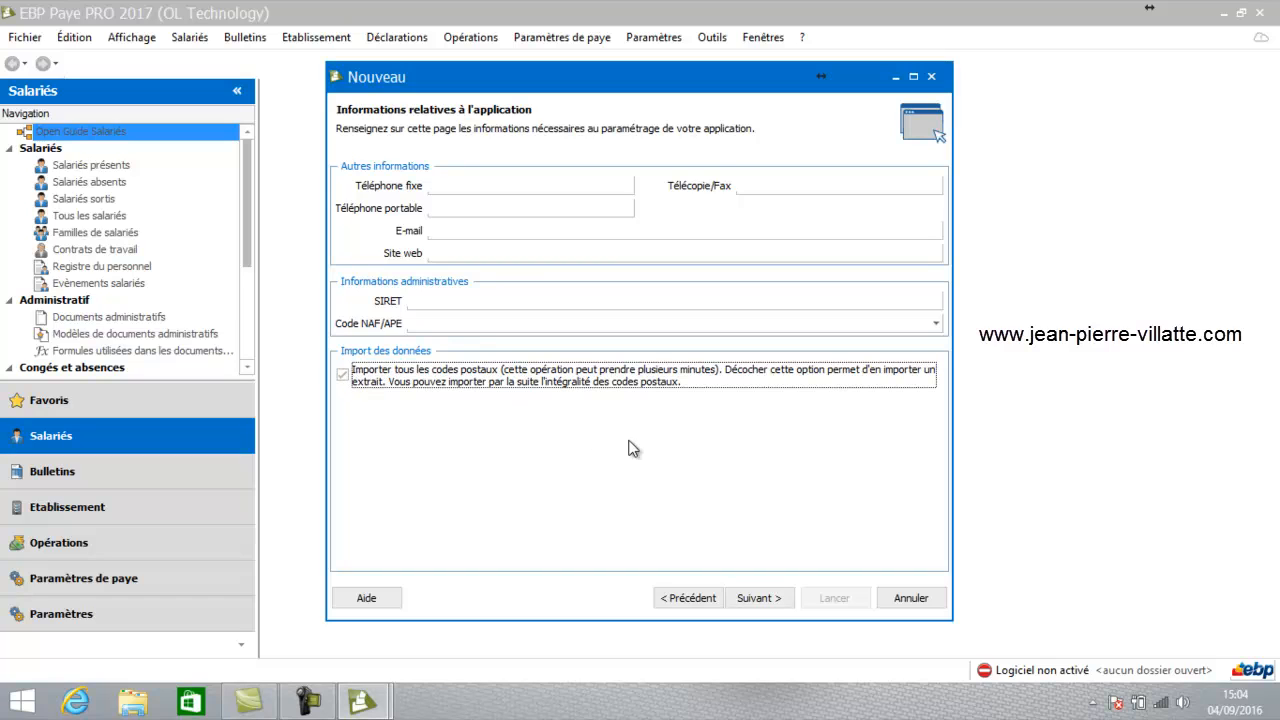
click(763, 600)
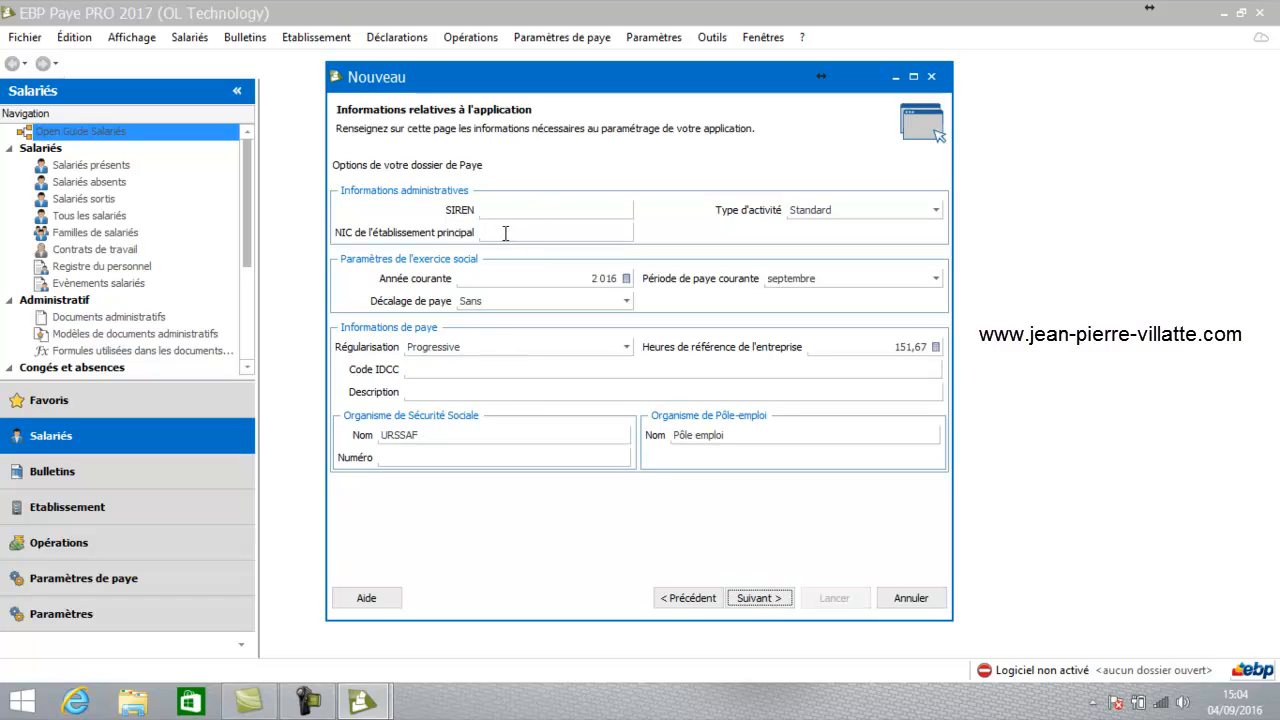
Keep activity type Standard, current pay period septembre and current year 2016
click(827, 210)
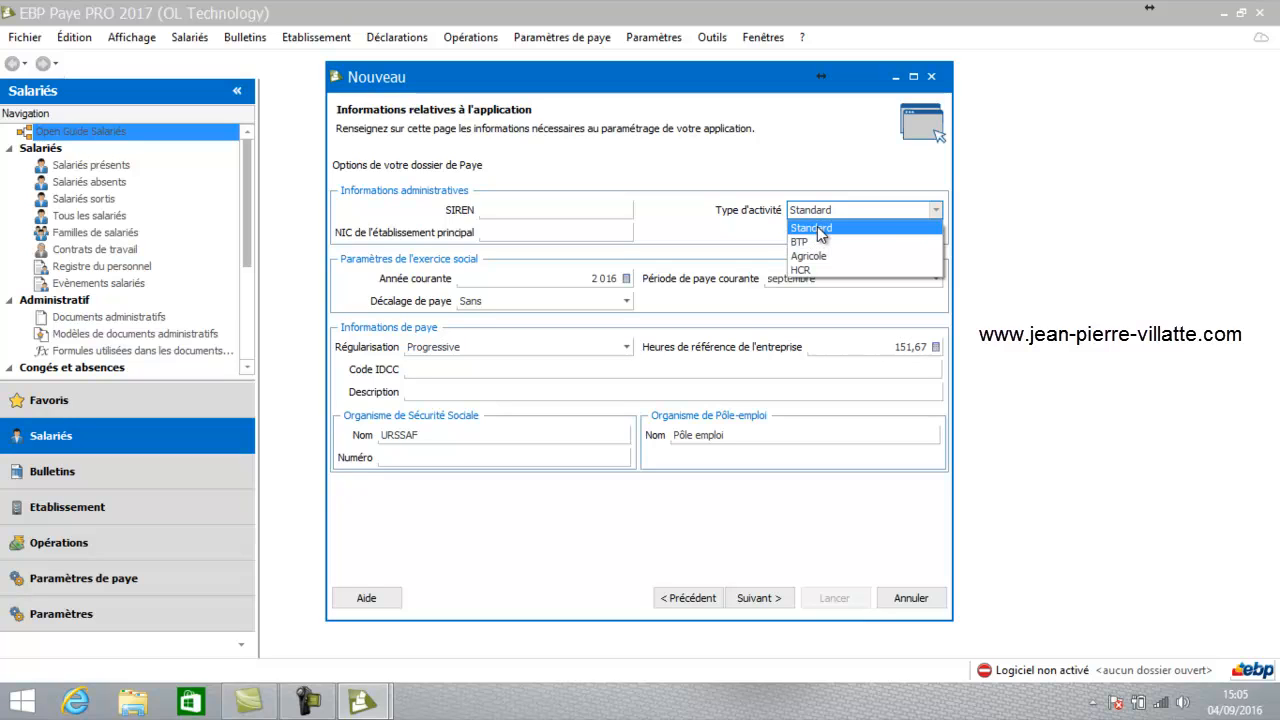
click(819, 230)
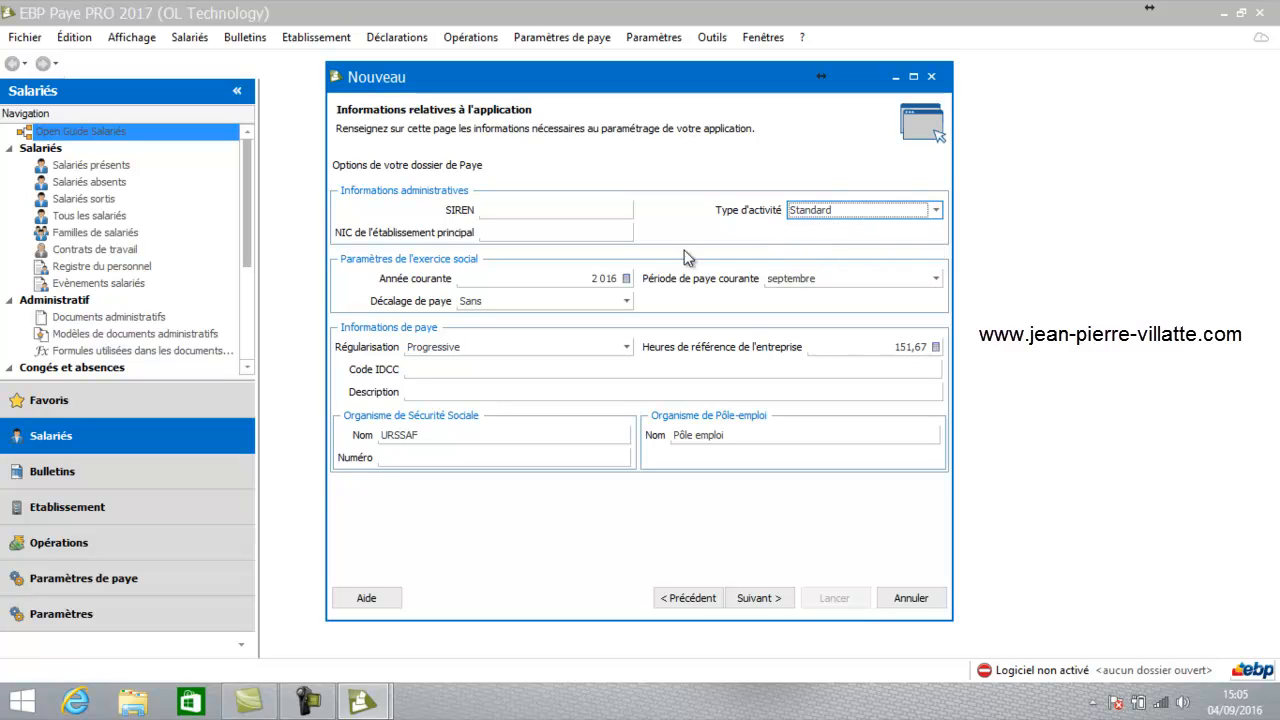
click(626, 280)
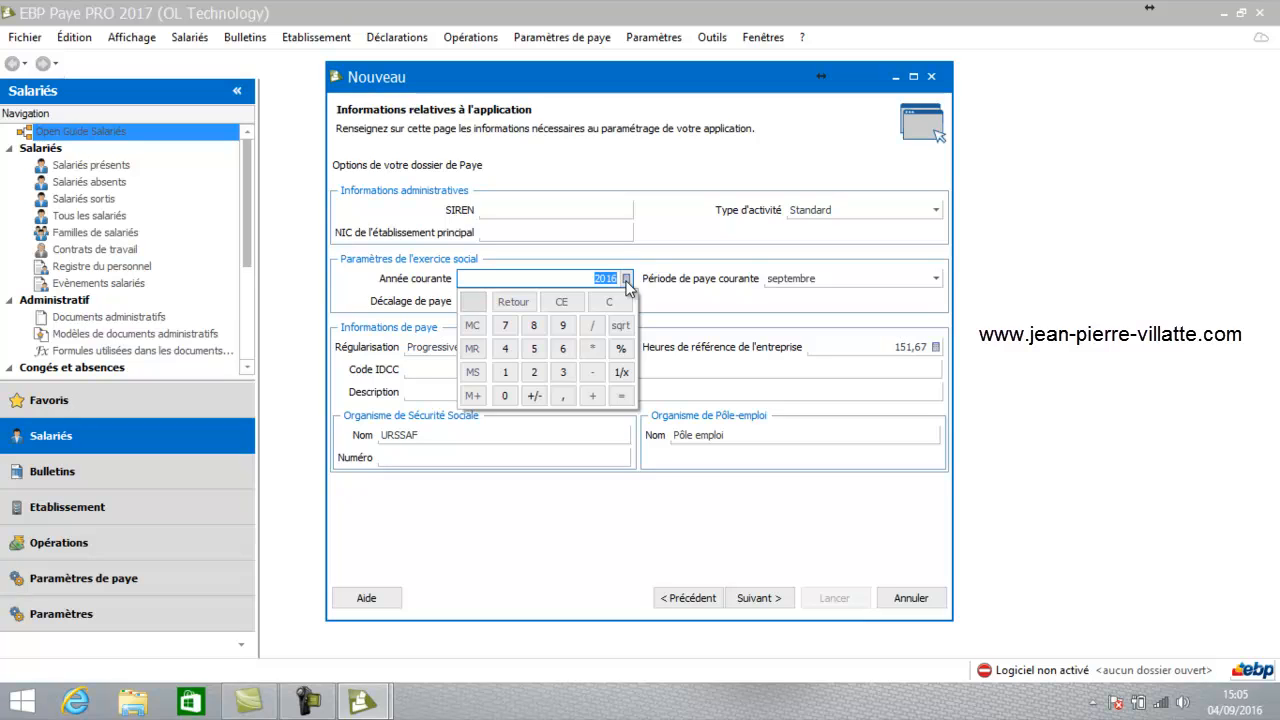
click(806, 280)
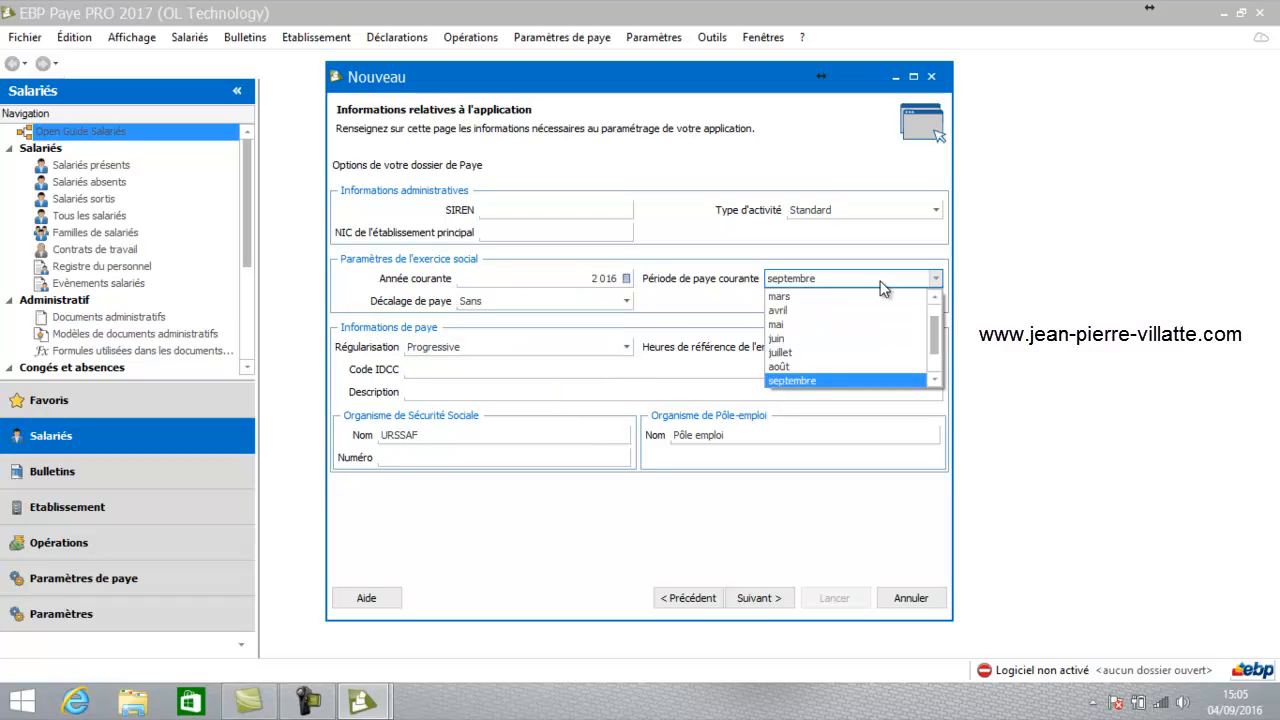
scroll(937, 316, up, 1)
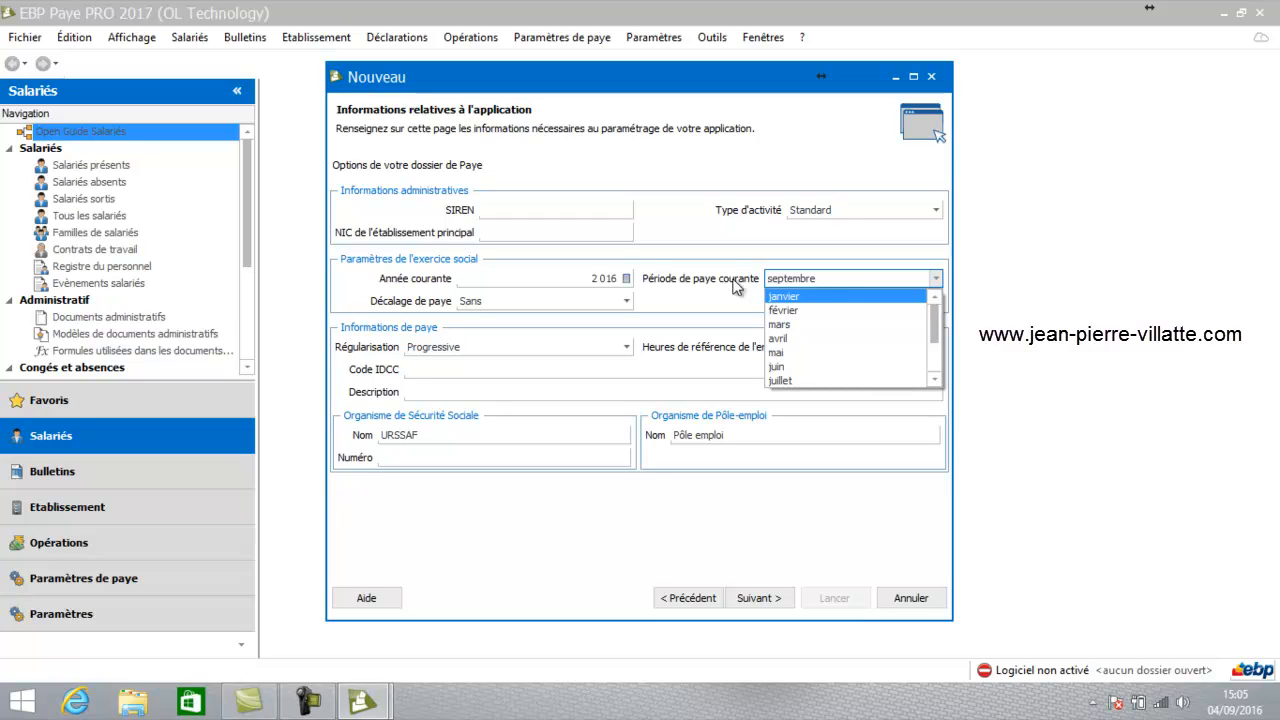
click(673, 282)
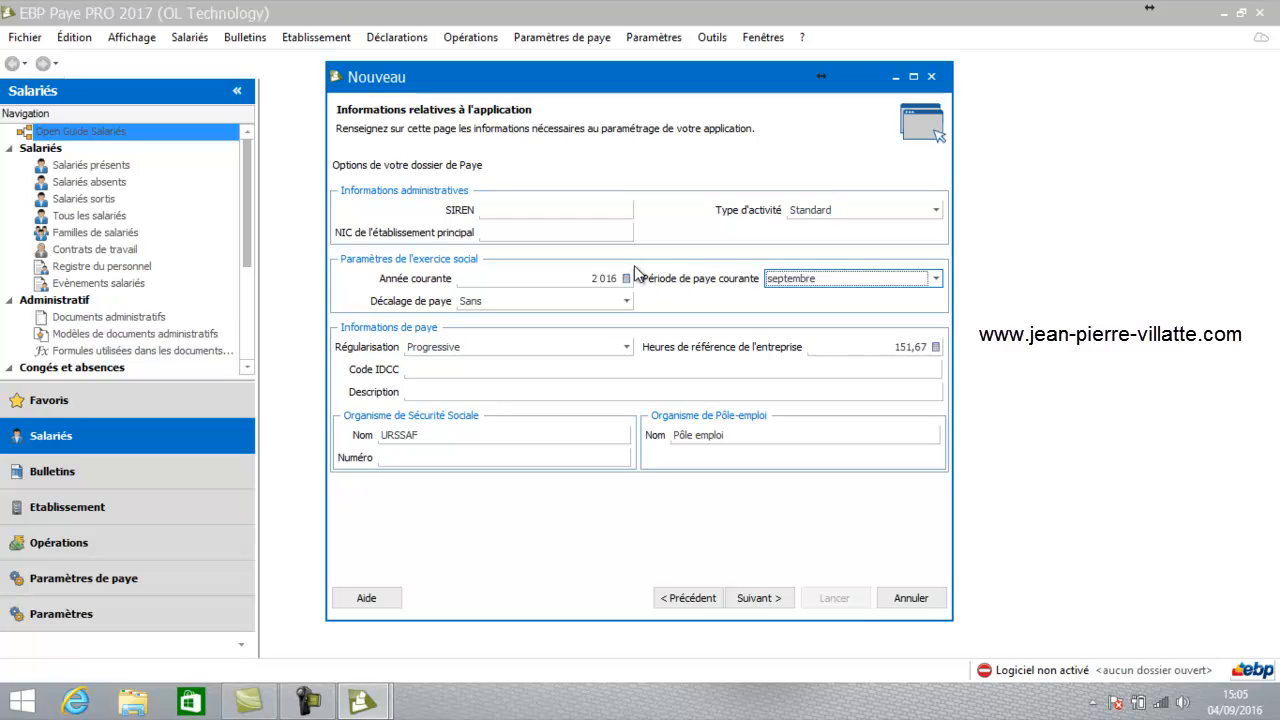
click(626, 280)
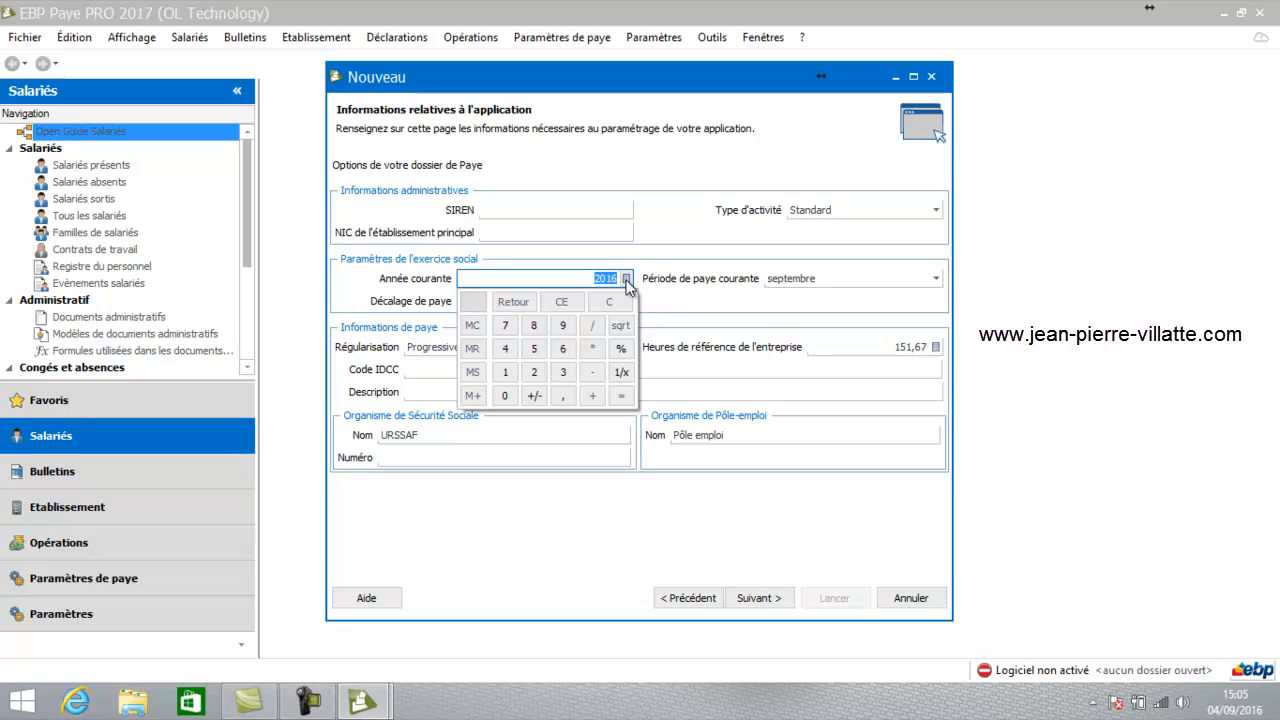
click(692, 289)
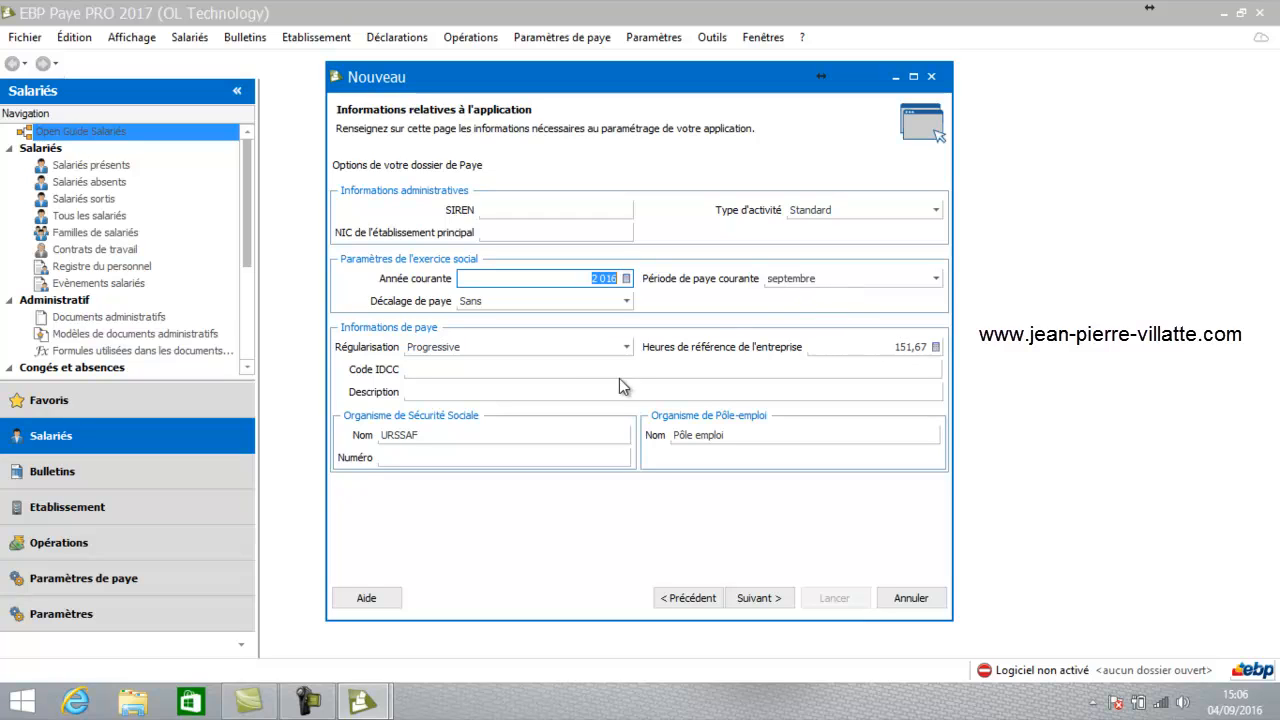
Leave Code IDCC, Description and social security Numéro empty and move to the next page
click(539, 368)
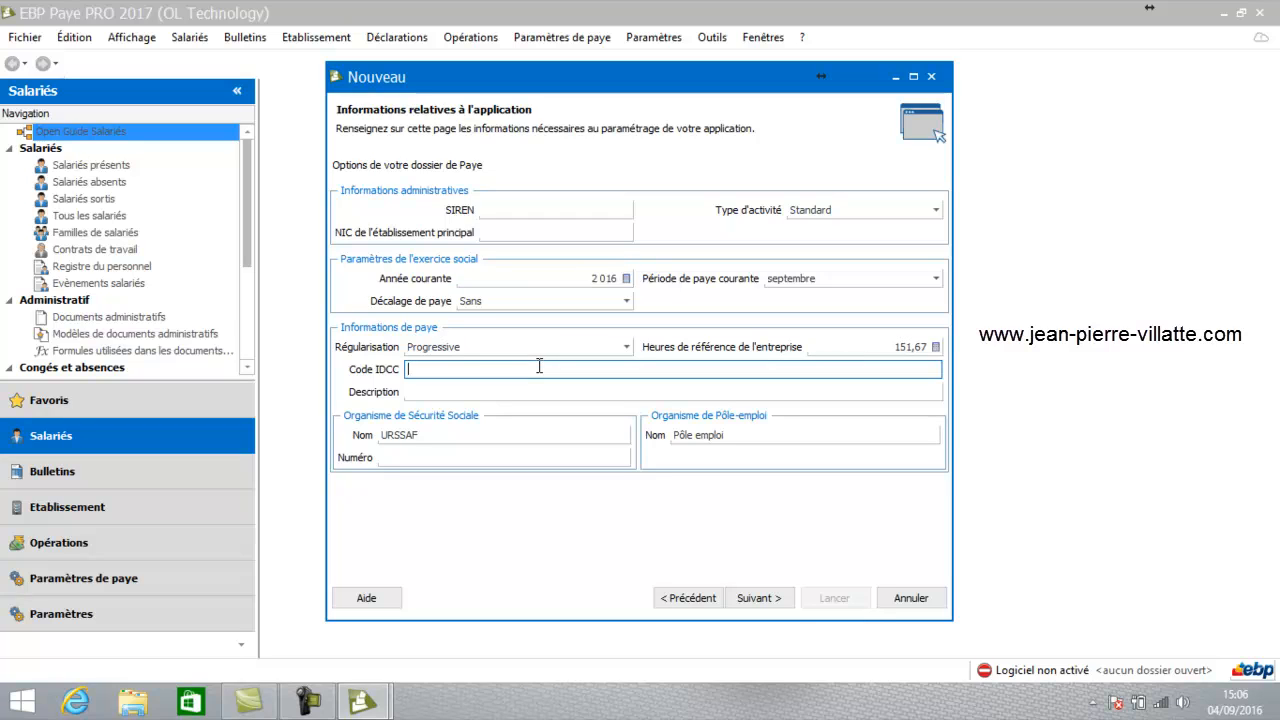
click(524, 393)
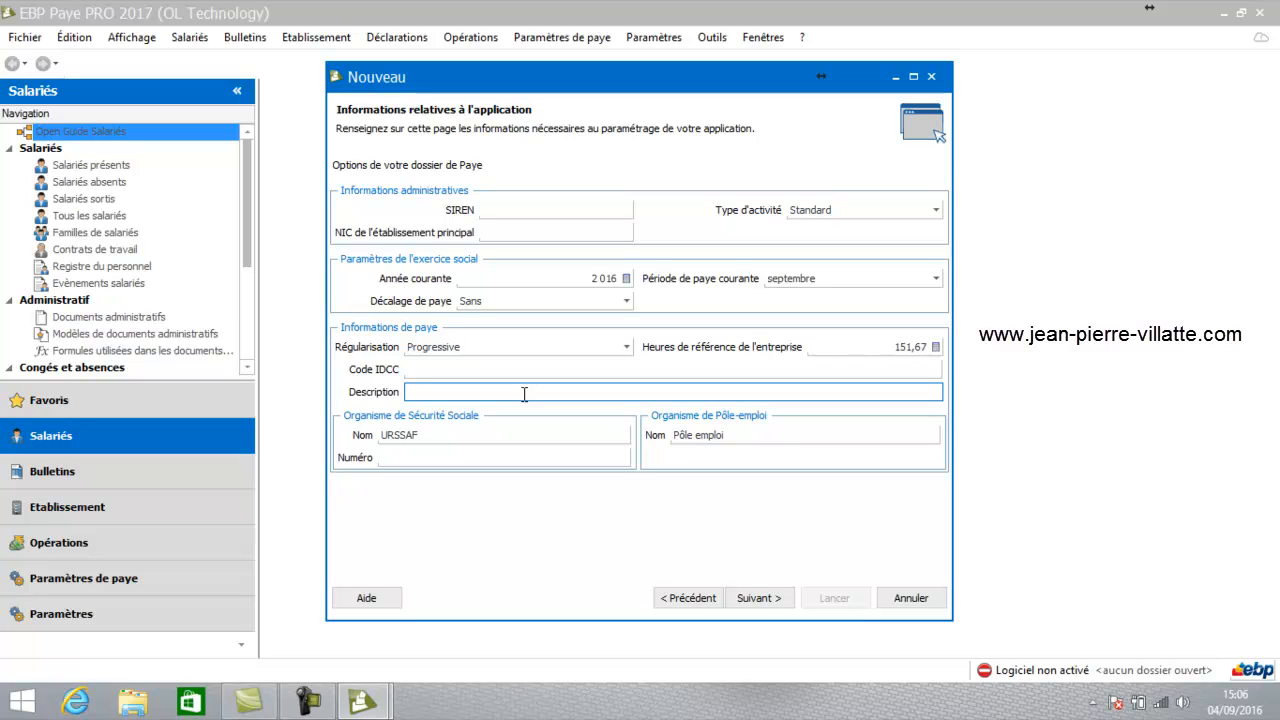
click(504, 457)
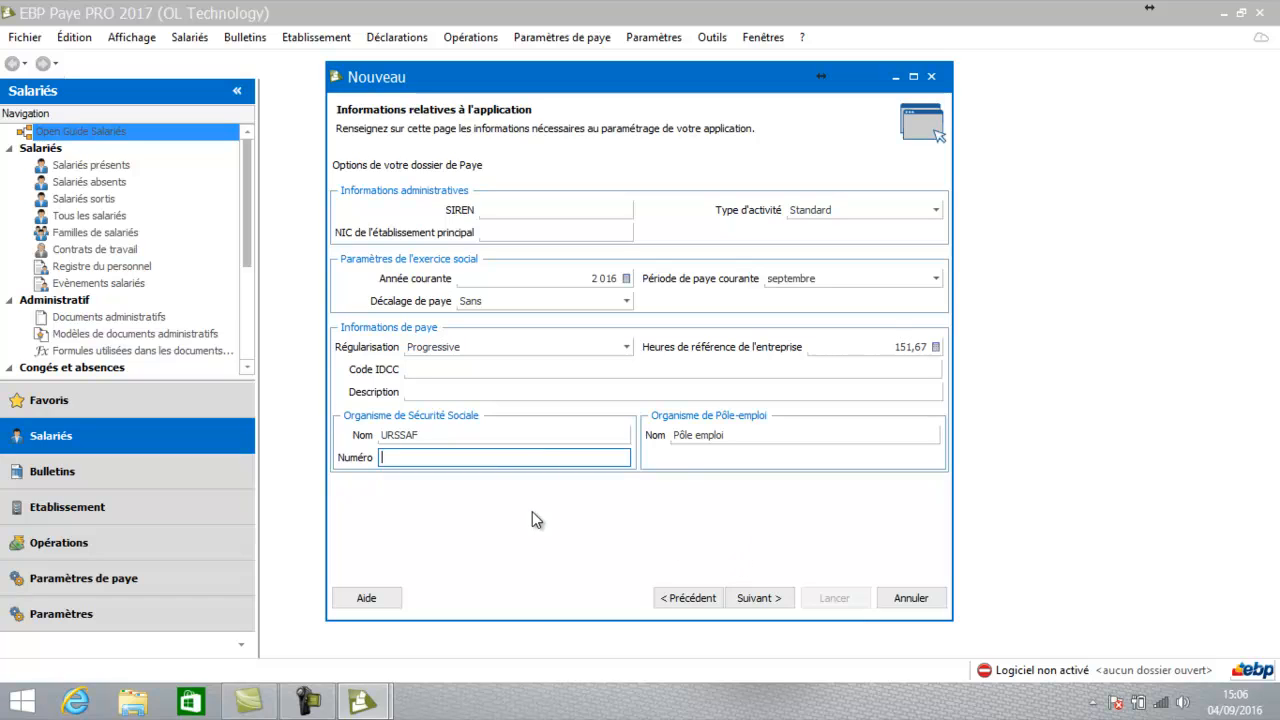
click(755, 603)
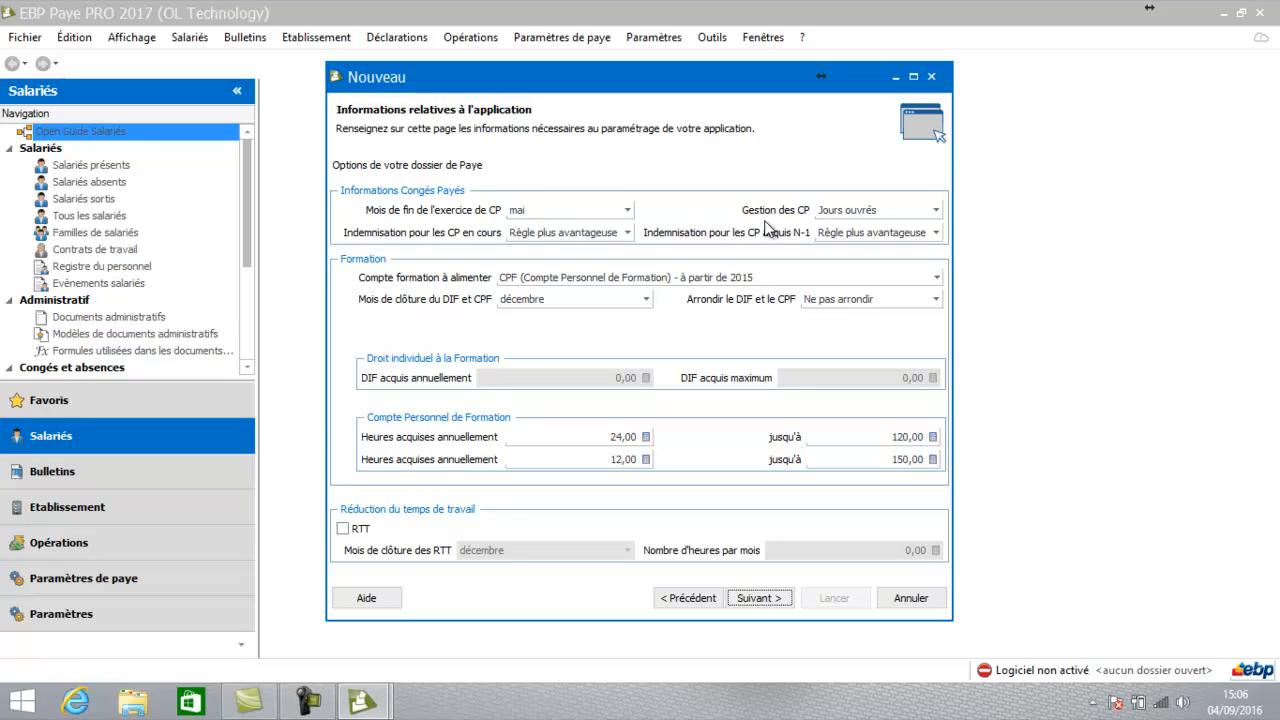
Keep paid leave counted in Jours ouvrés and DIF/CPF closing in décembre, then advance
click(854, 214)
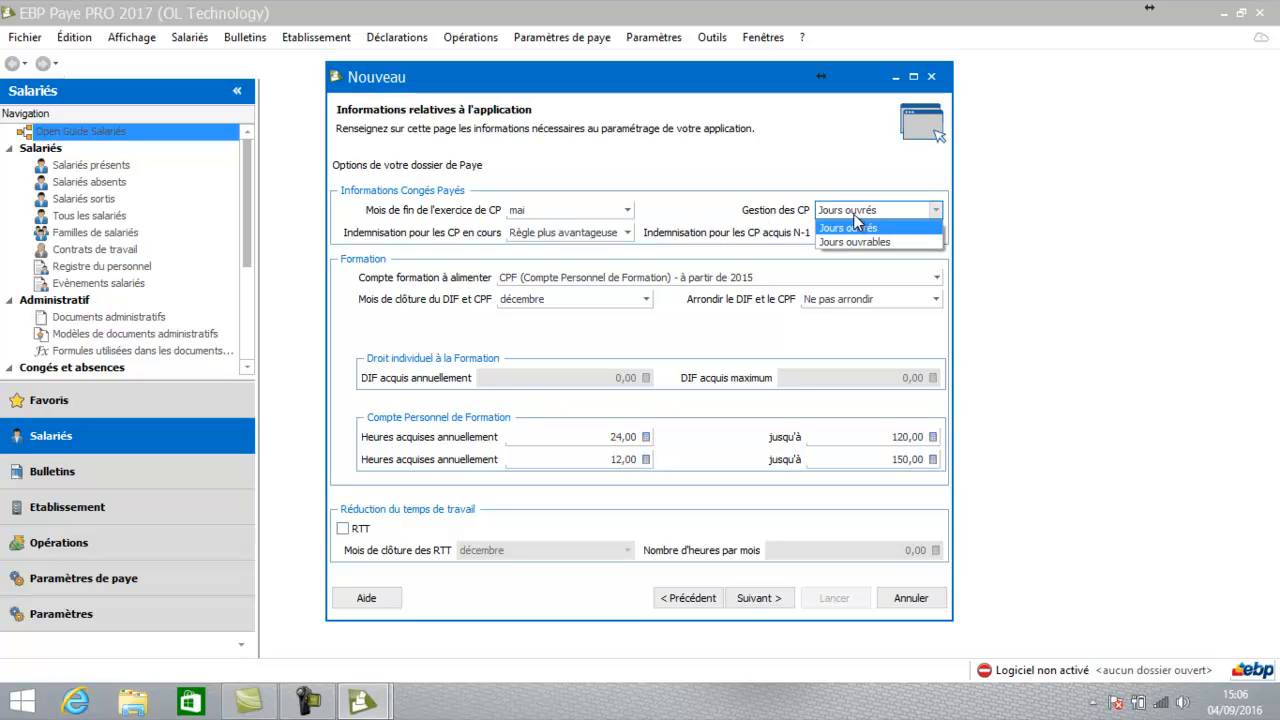
click(855, 227)
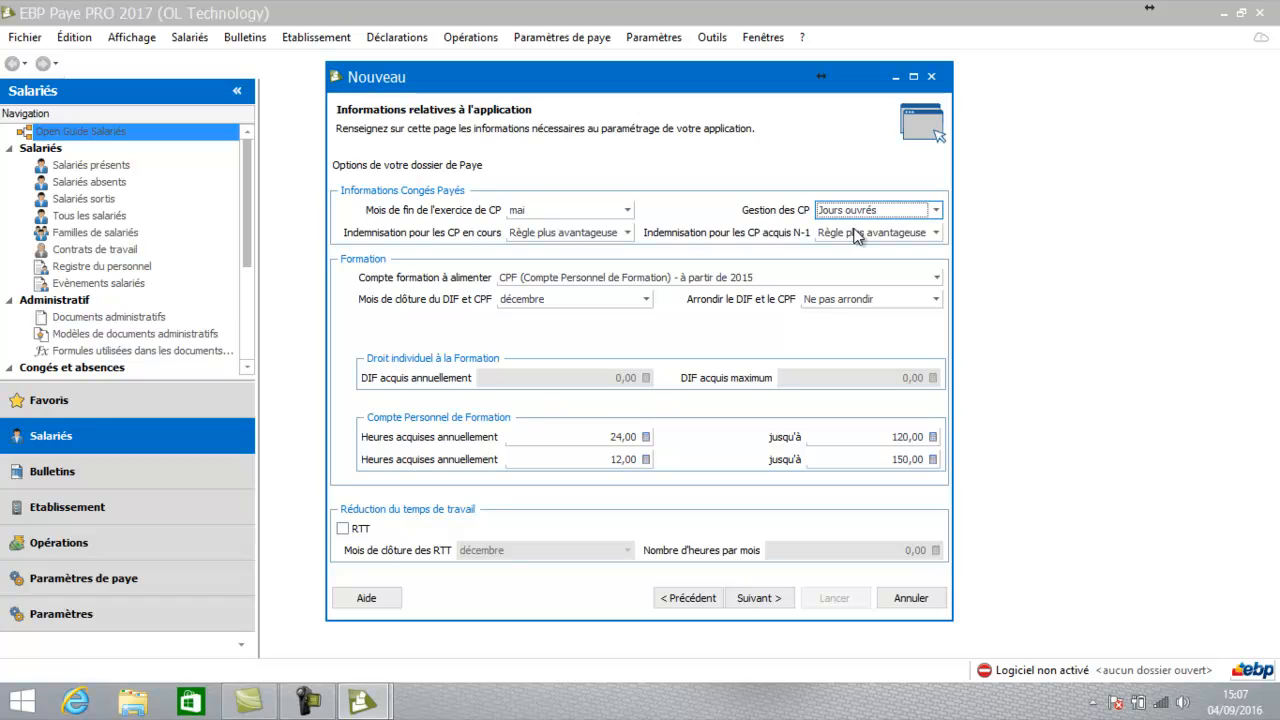
click(538, 300)
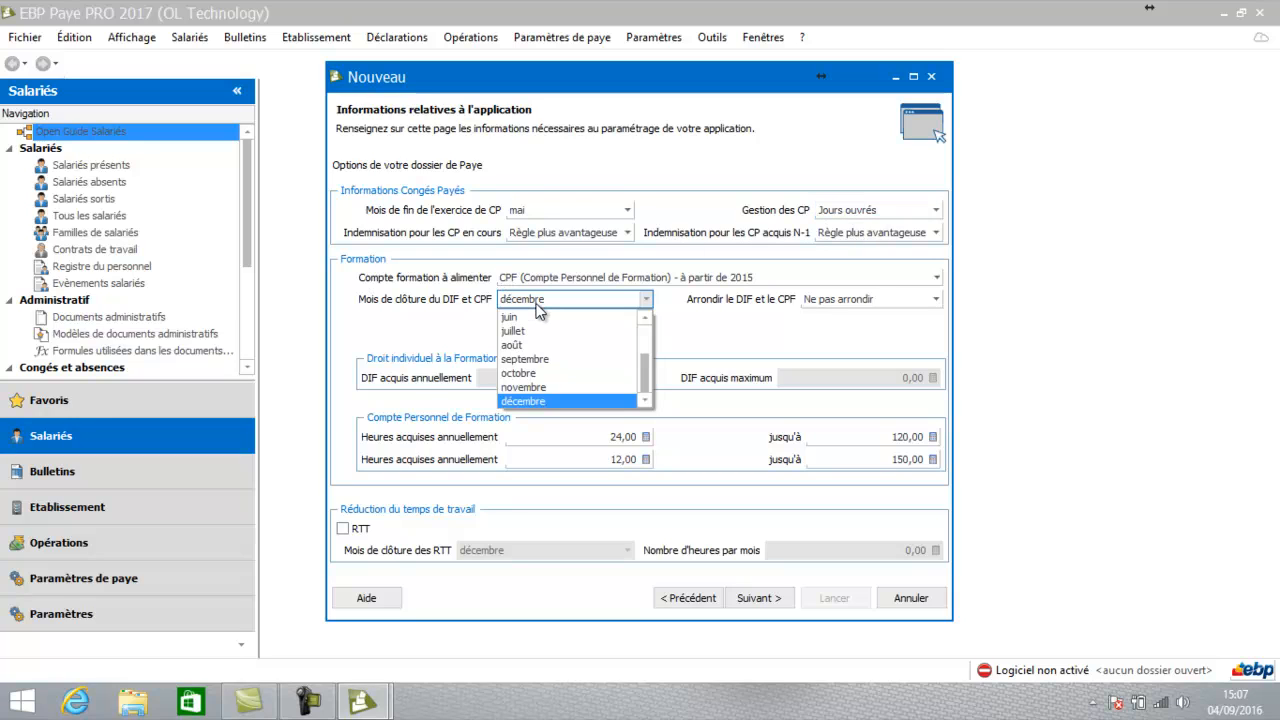
click(545, 401)
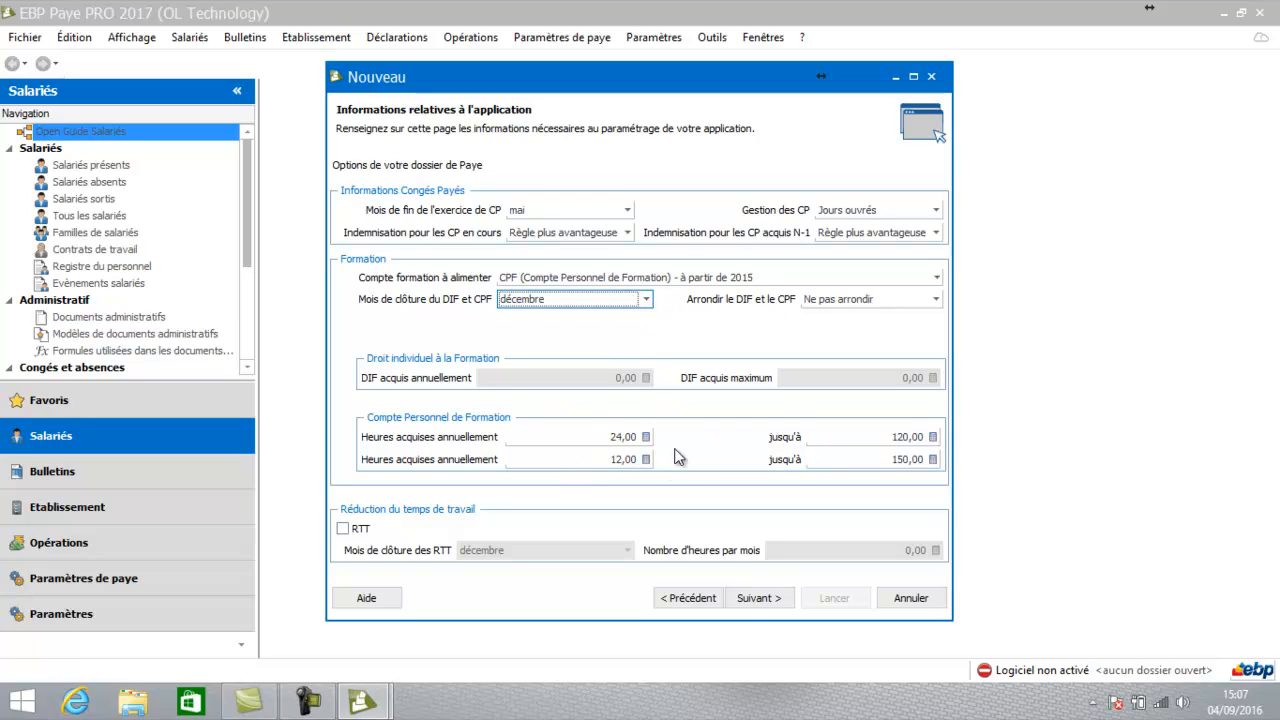
click(757, 600)
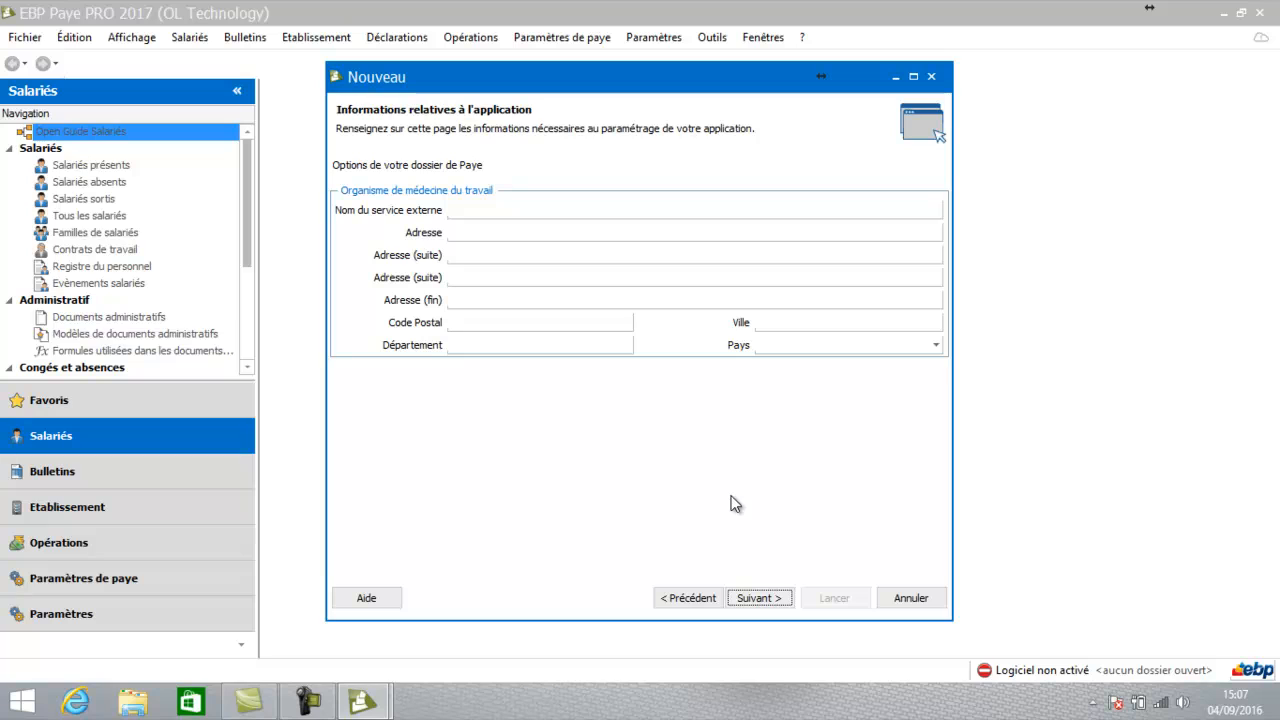
Review the file options checklist, including Gestion de l'analytique, and advance to the summary
click(750, 600)
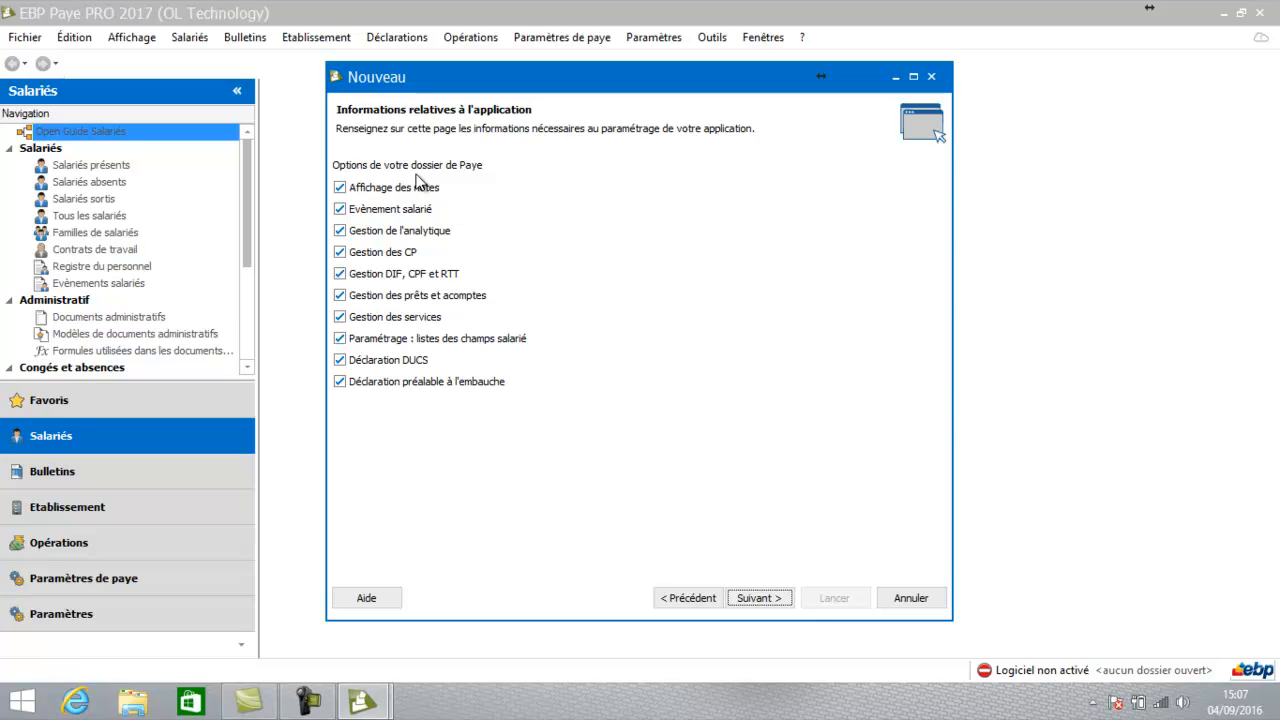
click(400, 240)
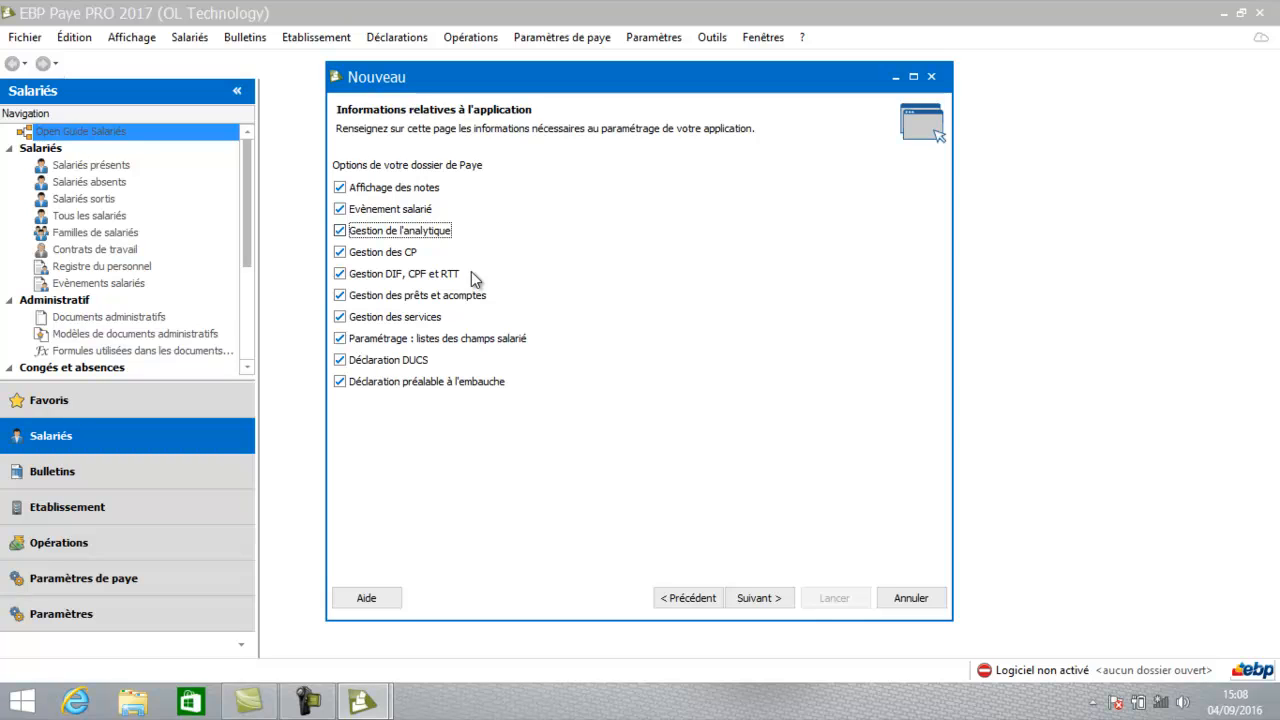
click(762, 599)
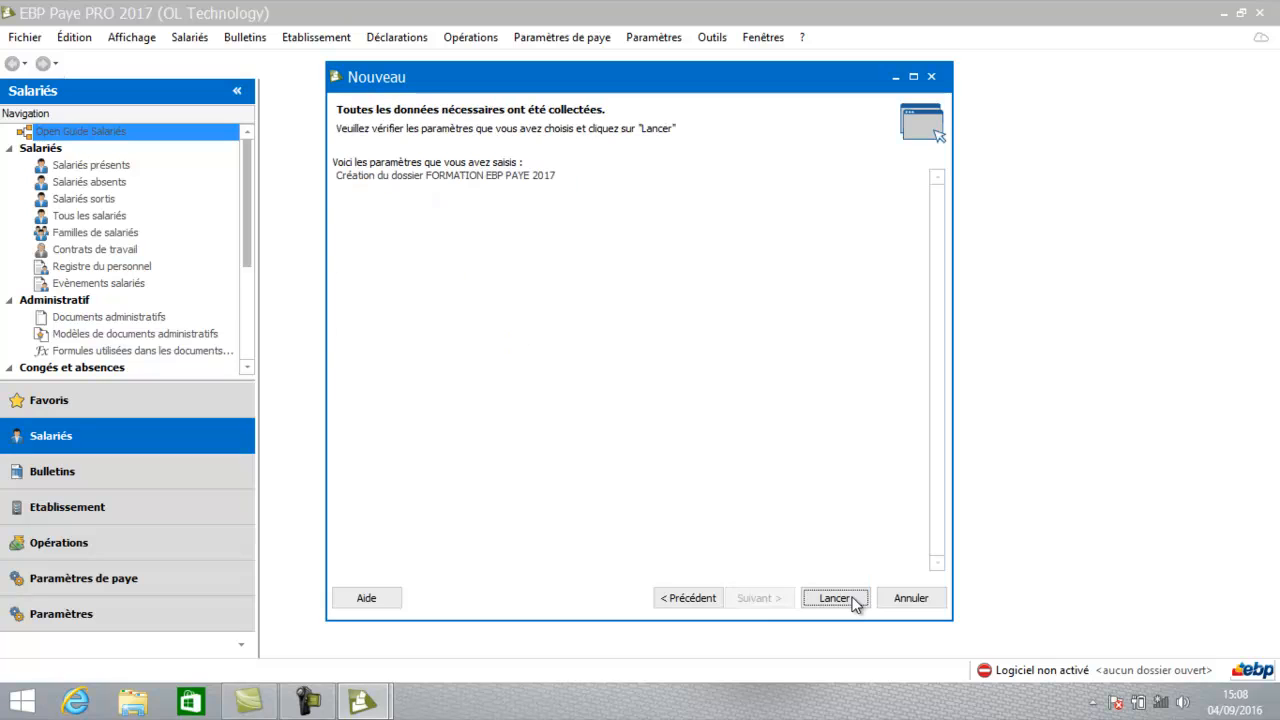
Launch creation of the FORMATION EBP PAYE 2017 payroll file
click(853, 599)
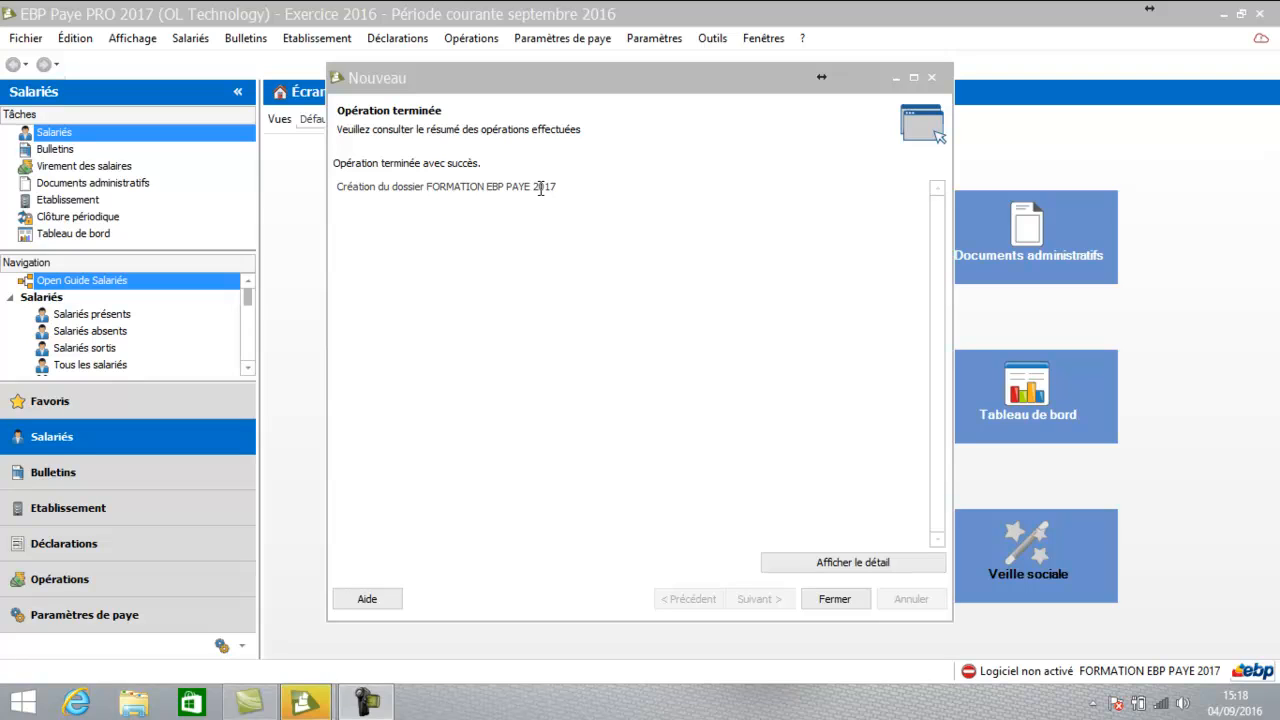
Close the finished creation wizard and check the open file's path in the status bar
click(836, 599)
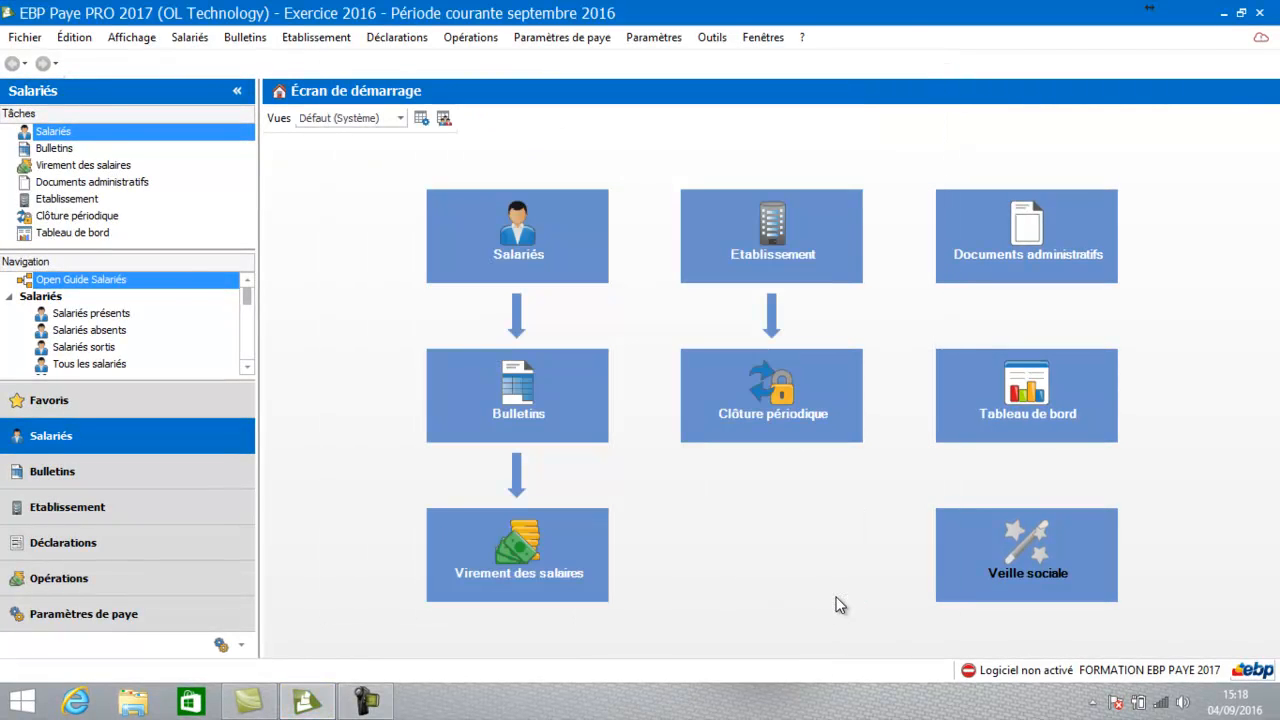
mouse_move(1111, 680)
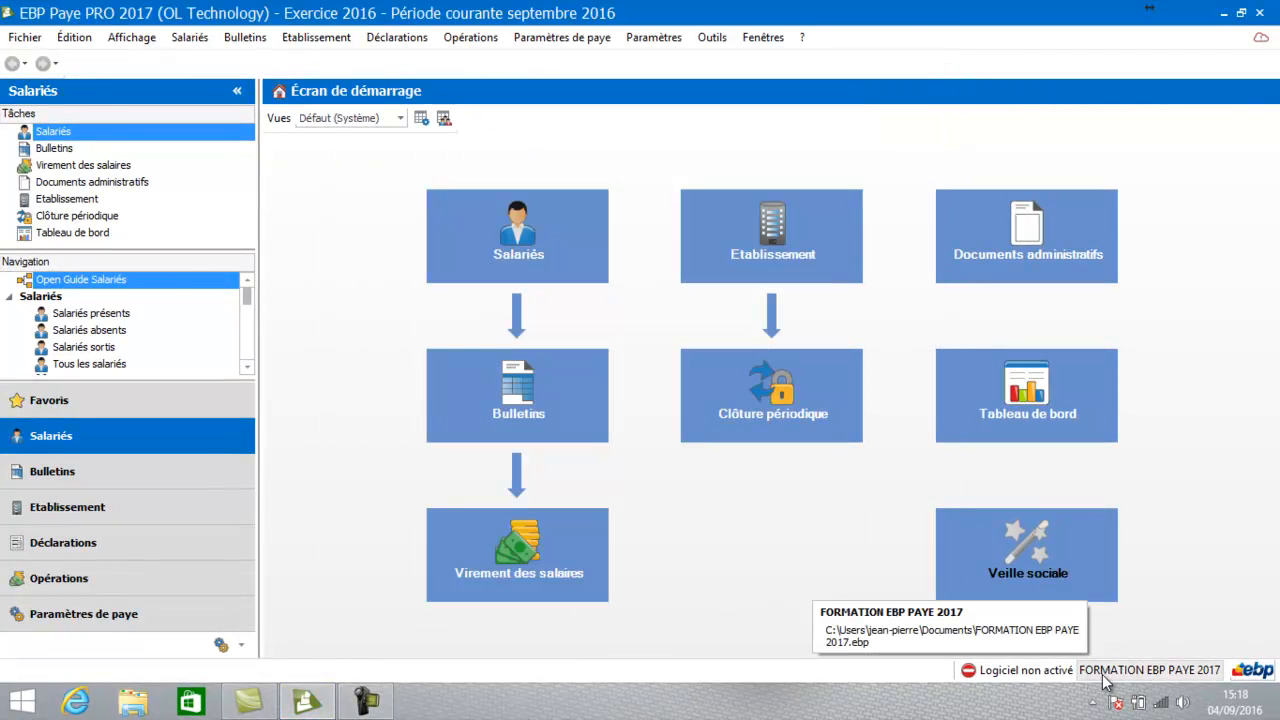